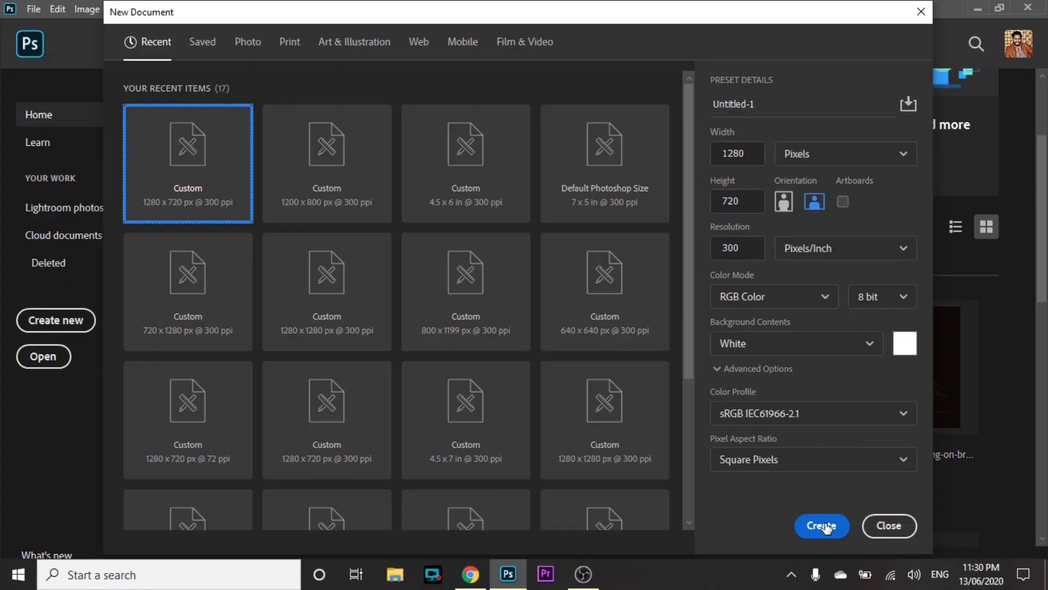
Create a 1280 x 720 px document and browse to the Desktop to place an embedded image.
{"action": "left_click", "coordinate": [821, 525]}
{"action": "left_click", "coordinate": [34, 9]}
{"action": "left_click", "coordinate": [143, 319]}
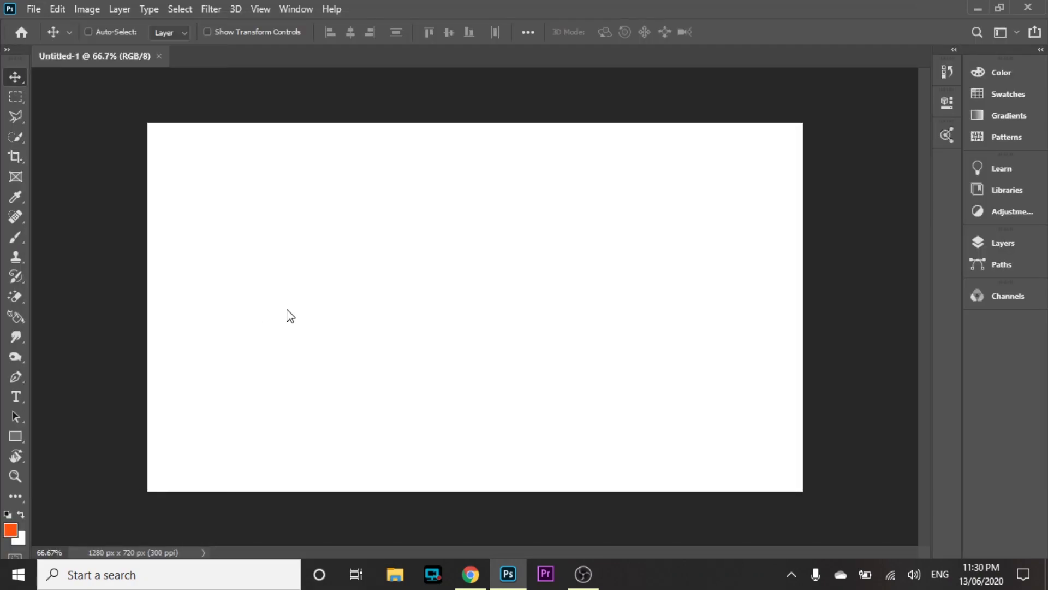
{"action": "left_click", "coordinate": [60, 114]}
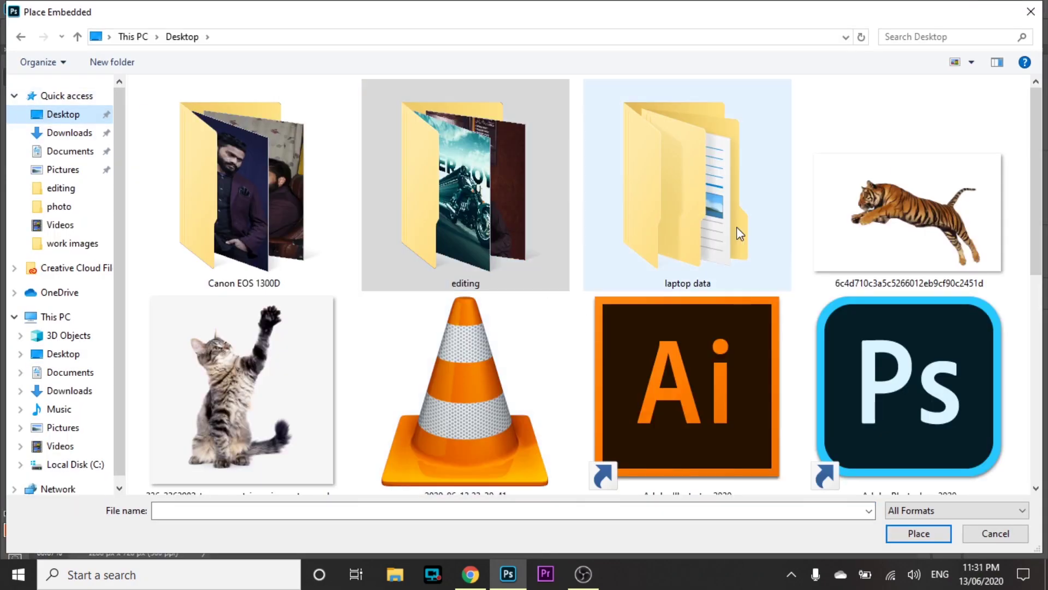
Place the leaping tiger image on the canvas, scaled down slightly.
{"action": "double_click", "coordinate": [914, 213]}
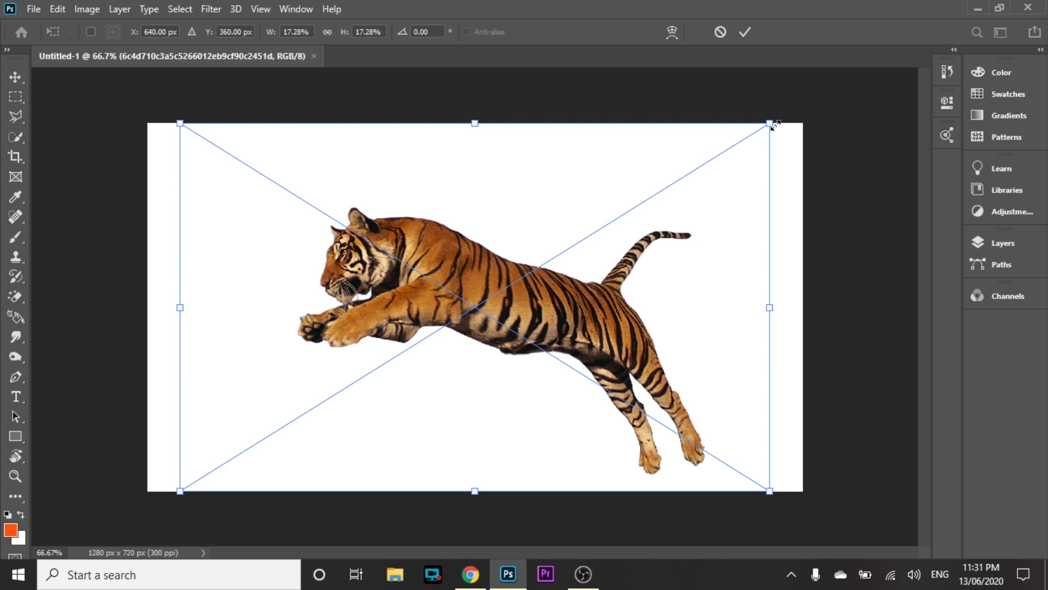
{"action": "left_click_drag", "start_coordinate": [775, 125], "coordinate": [759, 137]}
{"action": "key", "text": "Return"}
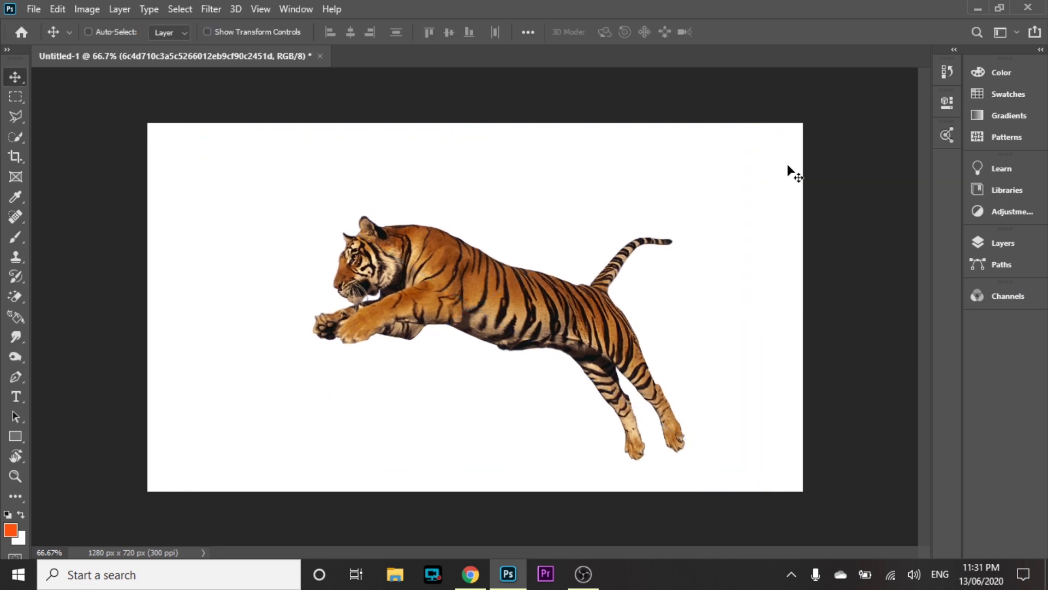
Convert the tiger into a regular layer, keeping its applied scaling.
{"action": "left_click", "coordinate": [1003, 243]}
{"action": "right_click", "coordinate": [871, 332]}
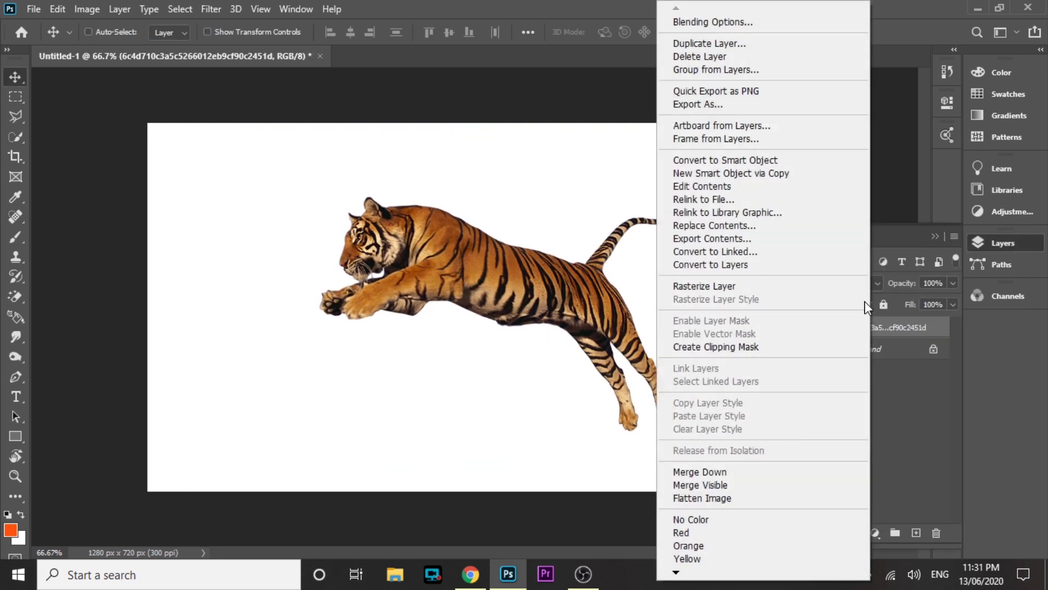
{"action": "left_click", "coordinate": [781, 265]}
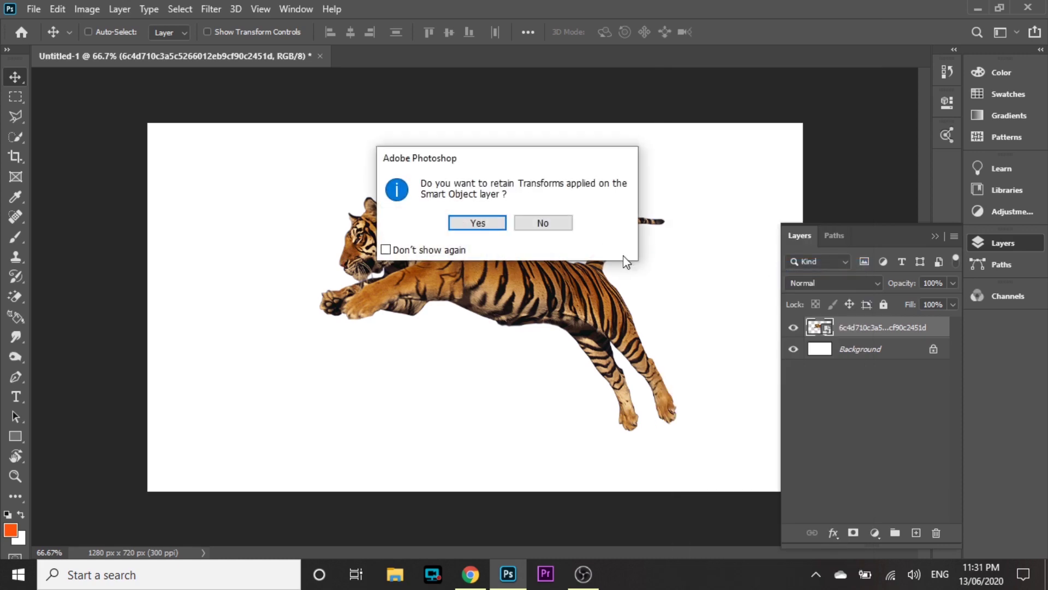
{"action": "left_click", "coordinate": [478, 223]}
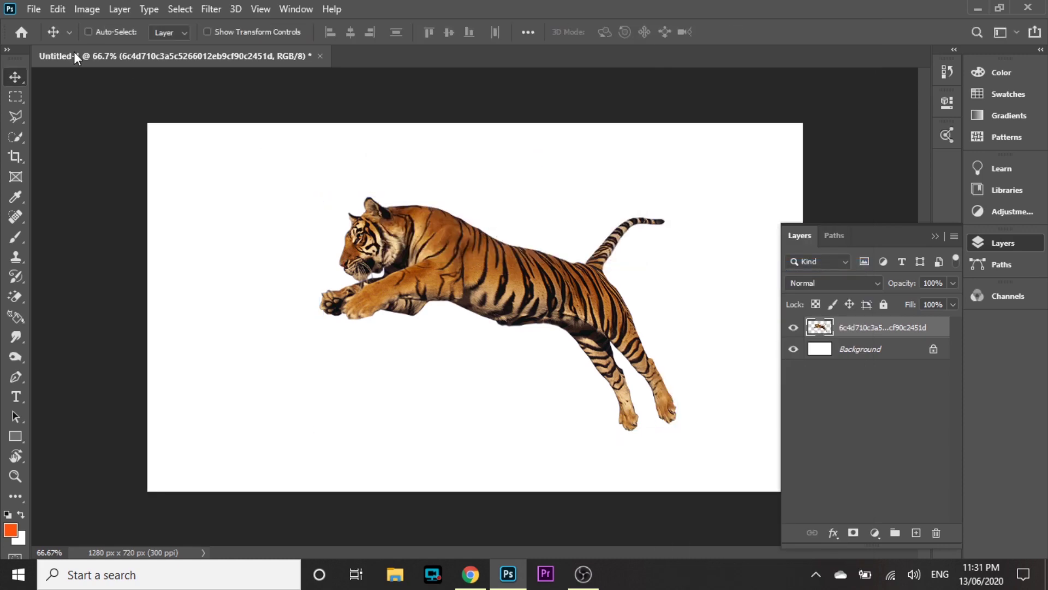
{"action": "left_click", "coordinate": [34, 10]}
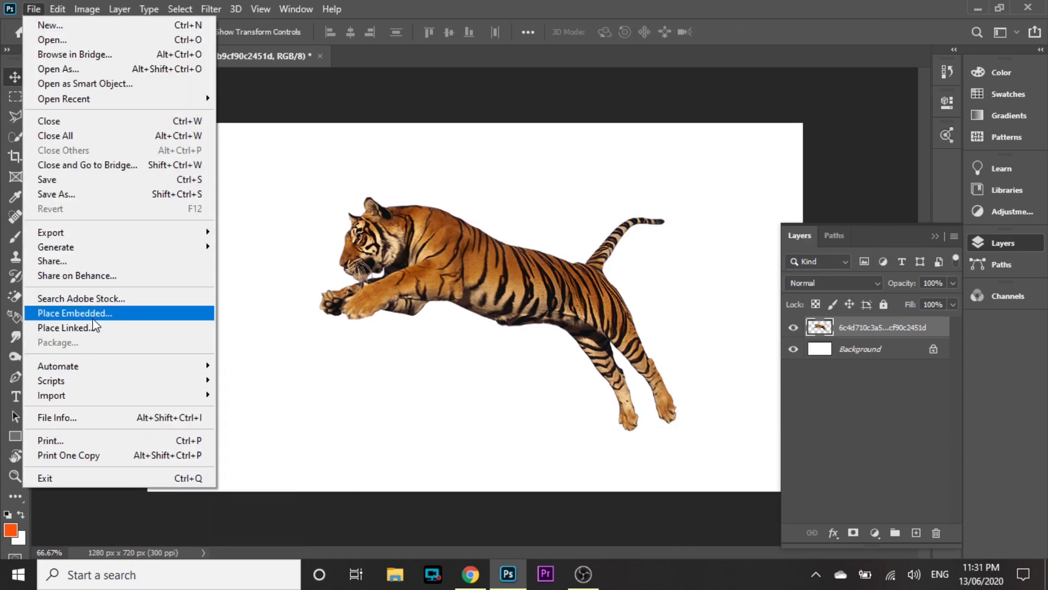
Embed the leaping cat, flipped horizontally to face left and moved over the tiger.
{"action": "left_click", "coordinate": [75, 313]}
{"action": "right_click", "coordinate": [604, 266]}
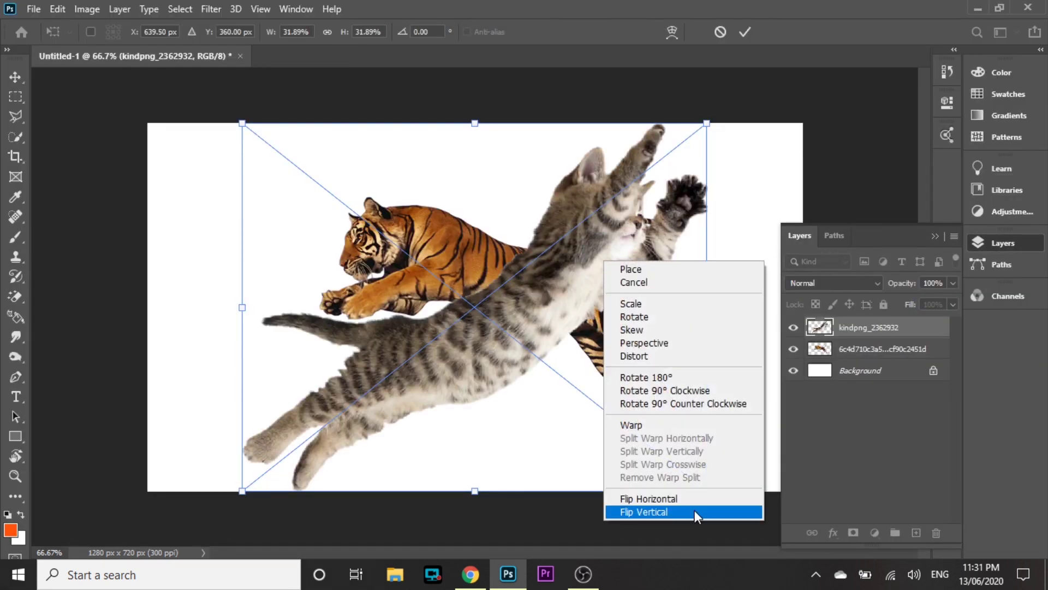
{"action": "left_click", "coordinate": [633, 498]}
{"action": "left_click_drag", "start_coordinate": [549, 373], "coordinate": [602, 324]}
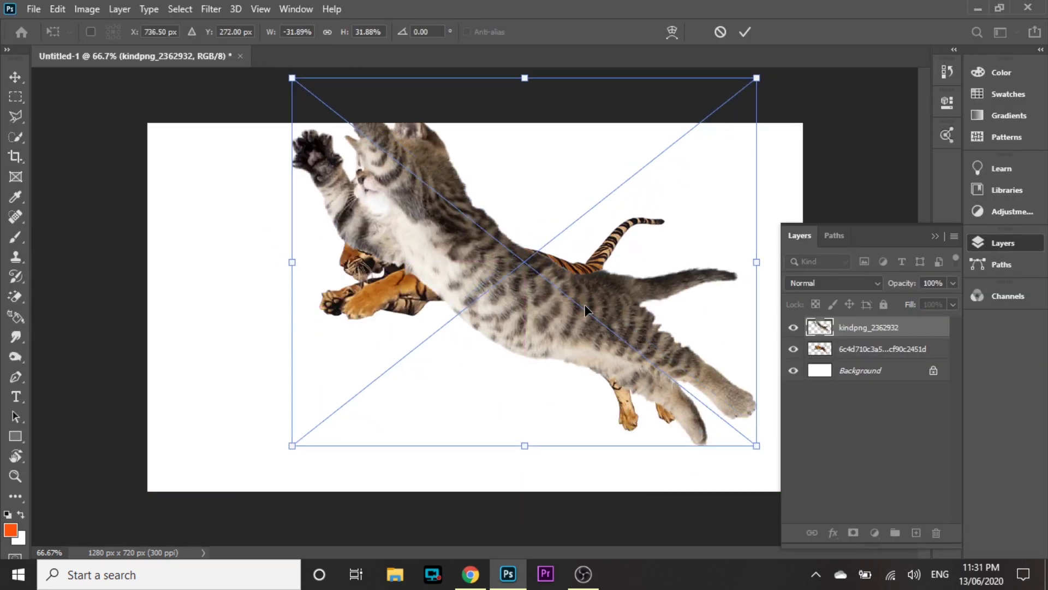
{"action": "key", "text": "Return"}
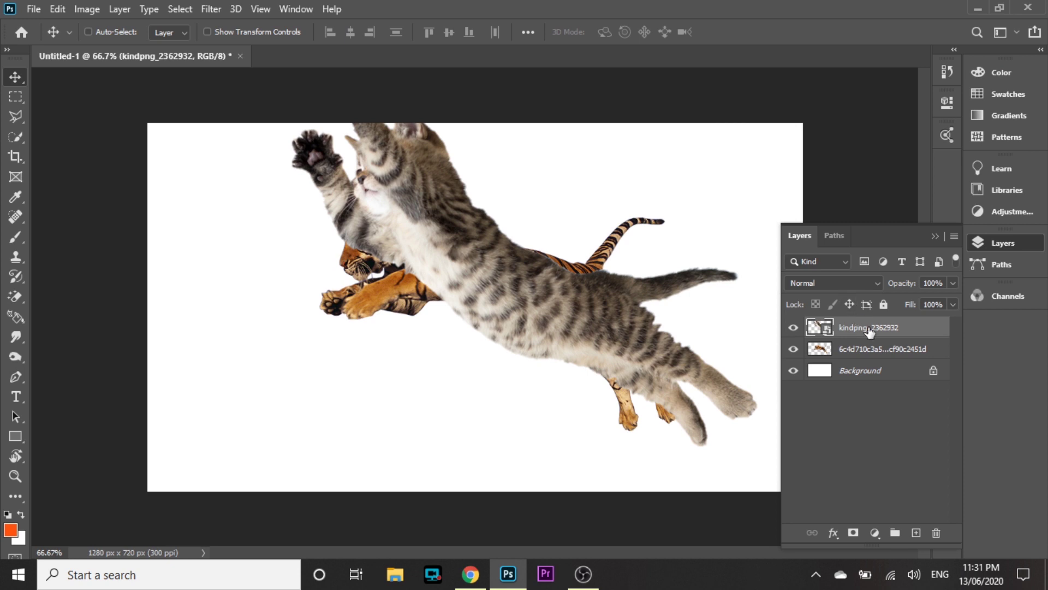
Rasterize the cat layer and enlarge it to about 83.5% to cover the tiger's body.
{"action": "right_click", "coordinate": [869, 332]}
{"action": "left_click", "coordinate": [738, 224]}
{"action": "left_click", "coordinate": [477, 222]}
{"action": "key", "text": "ctrl+t"}
{"action": "left_click_drag", "start_coordinate": [510, 281], "coordinate": [511, 302]}
{"action": "mouse_move", "coordinate": [759, 106]}
{"action": "left_mouse_down"}
{"action": "mouse_move", "coordinate": [749, 126]}
{"action": "mouse_move", "coordinate": [720, 137]}
{"action": "left_mouse_up"}
{"action": "left_click_drag", "start_coordinate": [628, 295], "coordinate": [632, 257]}
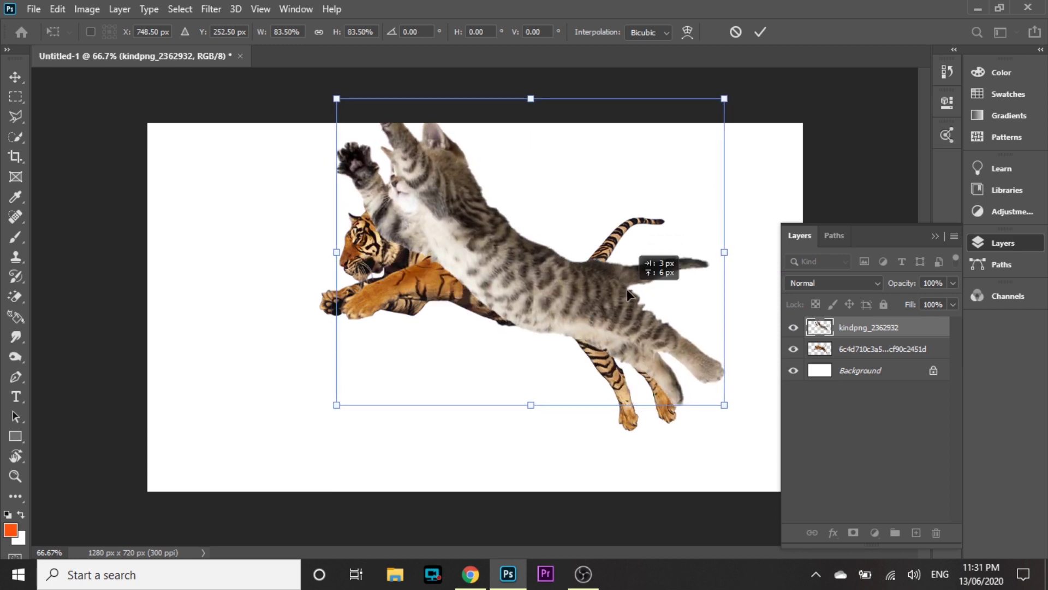
Warp the cat's left edge, lower-left corner and back to follow the tiger's leap.
{"action": "right_click", "coordinate": [572, 261]}
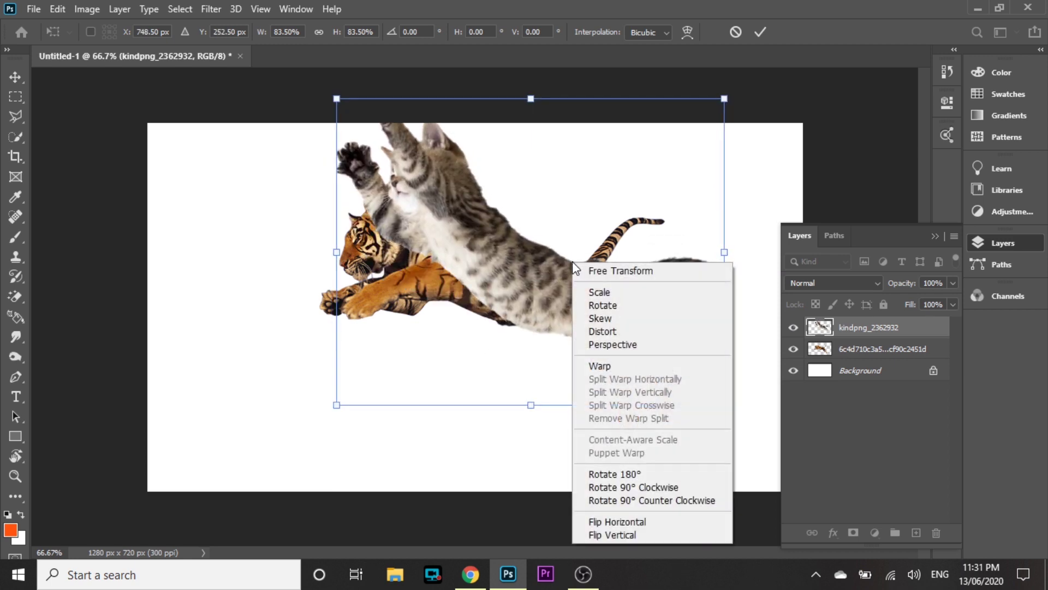
{"action": "left_click", "coordinate": [628, 366]}
{"action": "left_click_drag", "start_coordinate": [337, 206], "coordinate": [322, 238]}
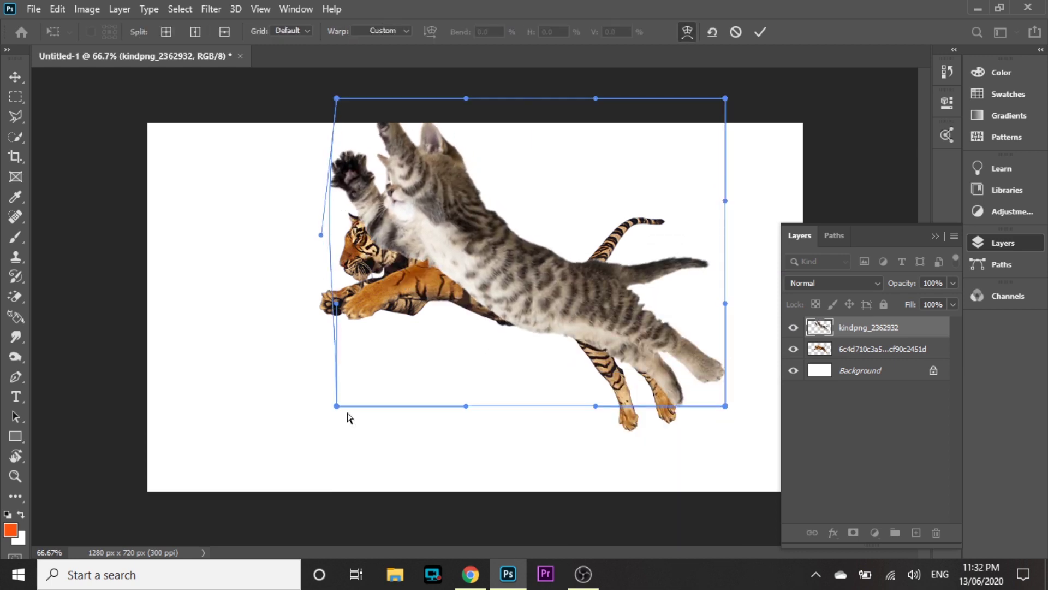
{"action": "left_click_drag", "start_coordinate": [336, 406], "coordinate": [310, 400]}
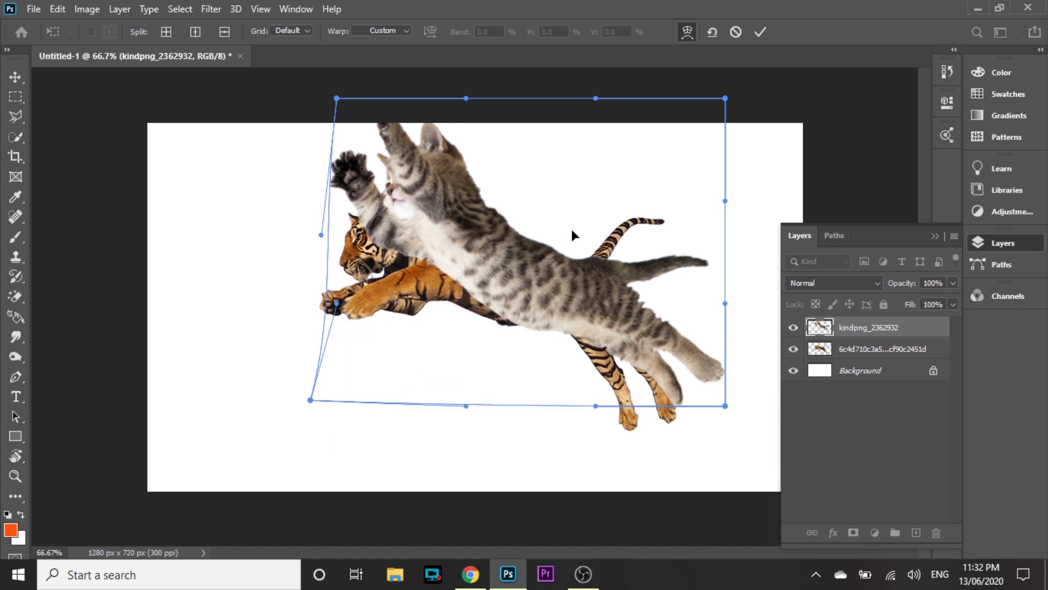
{"action": "mouse_move", "coordinate": [576, 221]}
{"action": "left_mouse_down"}
{"action": "mouse_move", "coordinate": [519, 210]}
{"action": "mouse_move", "coordinate": [541, 217]}
{"action": "mouse_move", "coordinate": [519, 270]}
{"action": "left_mouse_up"}
{"action": "left_click", "coordinate": [761, 32]}
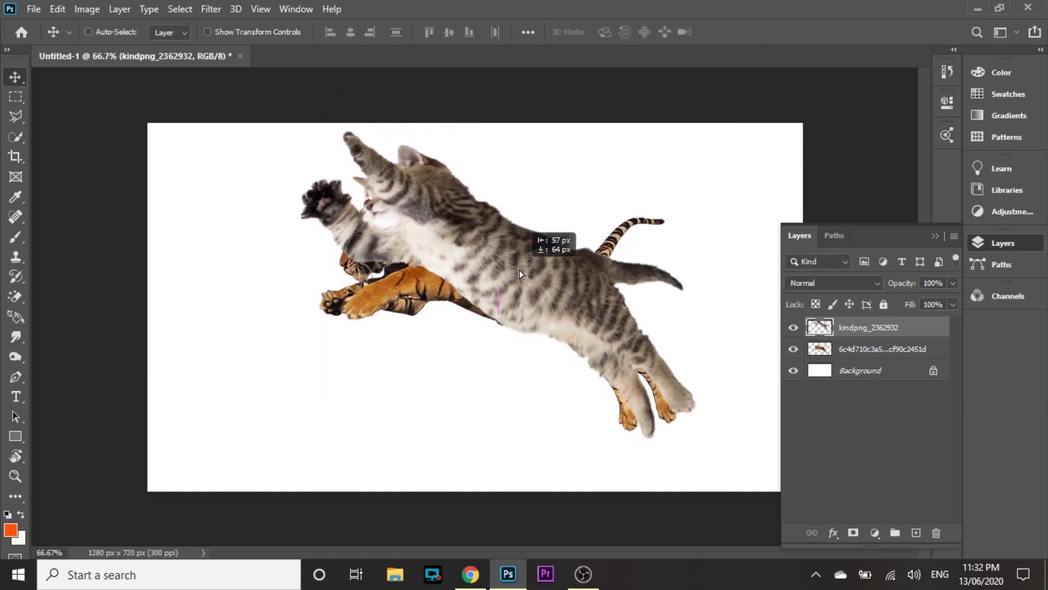
{"action": "scroll", "coordinate": [519, 270], "scroll_direction": "up", "scroll_amount": 2}
Warp the cat's head down and reshape its back, then shrink it to about 85.7%.
{"action": "key", "text": "ctrl+t"}
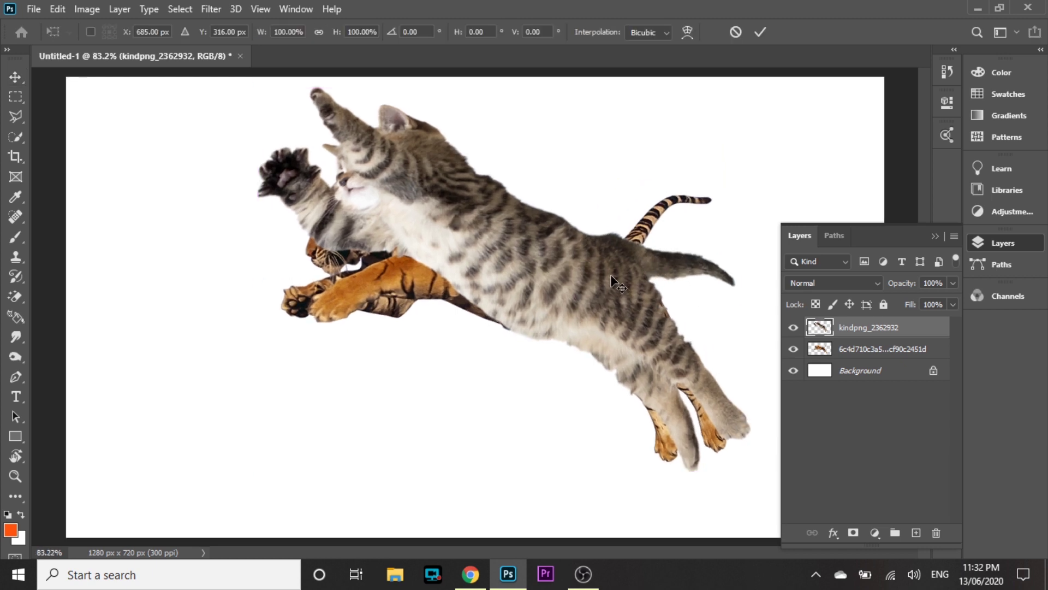
{"action": "right_click", "coordinate": [514, 235]}
{"action": "left_click", "coordinate": [540, 336]}
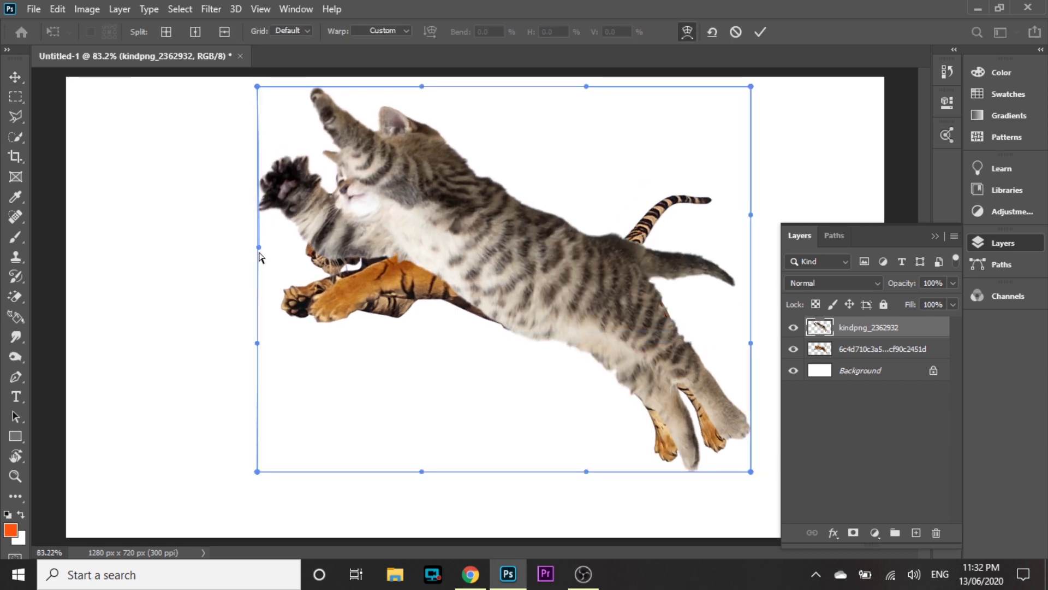
{"action": "left_click_drag", "start_coordinate": [341, 182], "coordinate": [345, 208]}
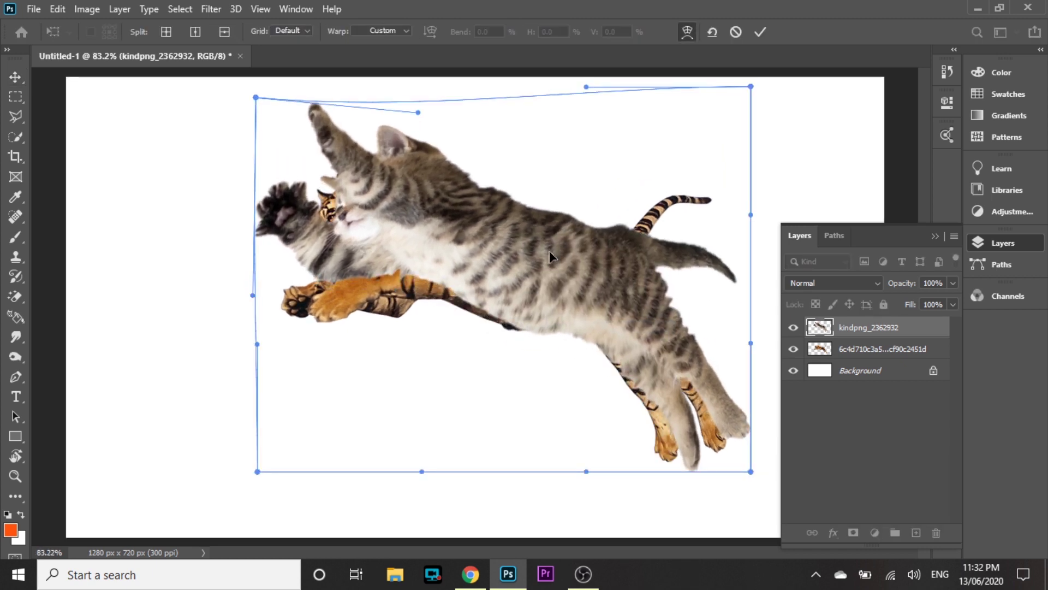
{"action": "left_click_drag", "start_coordinate": [546, 255], "coordinate": [546, 257]}
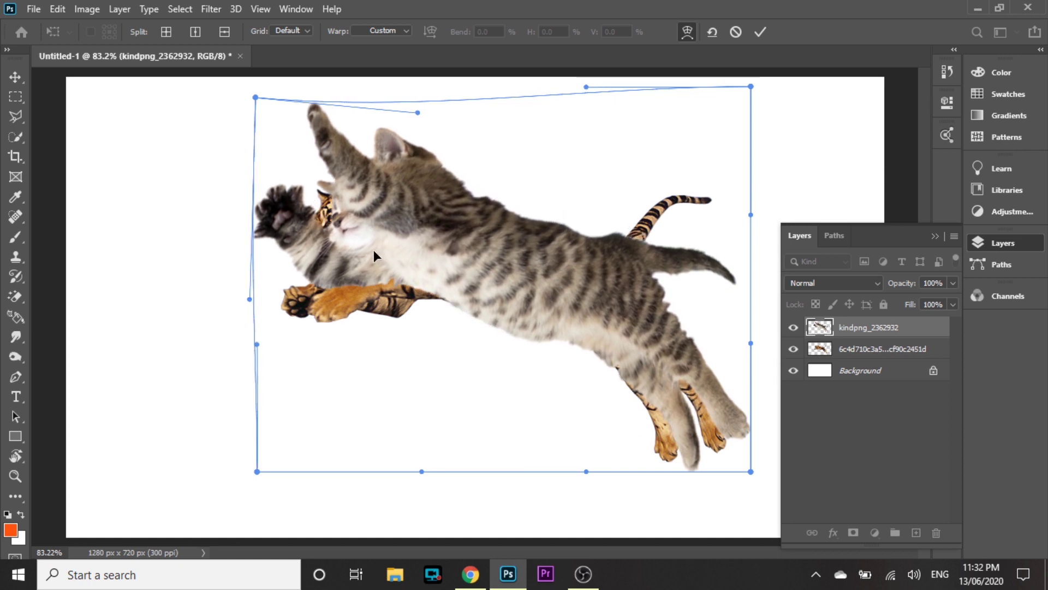
{"action": "left_click_drag", "start_coordinate": [374, 250], "coordinate": [378, 251]}
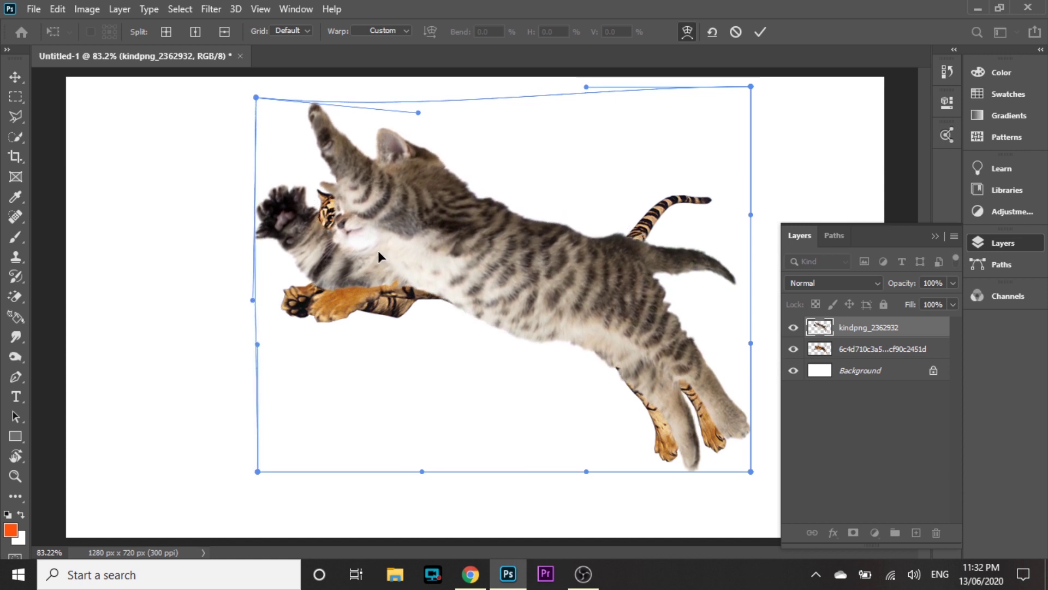
{"action": "left_click", "coordinate": [760, 32]}
{"action": "key", "text": "ctrl+t"}
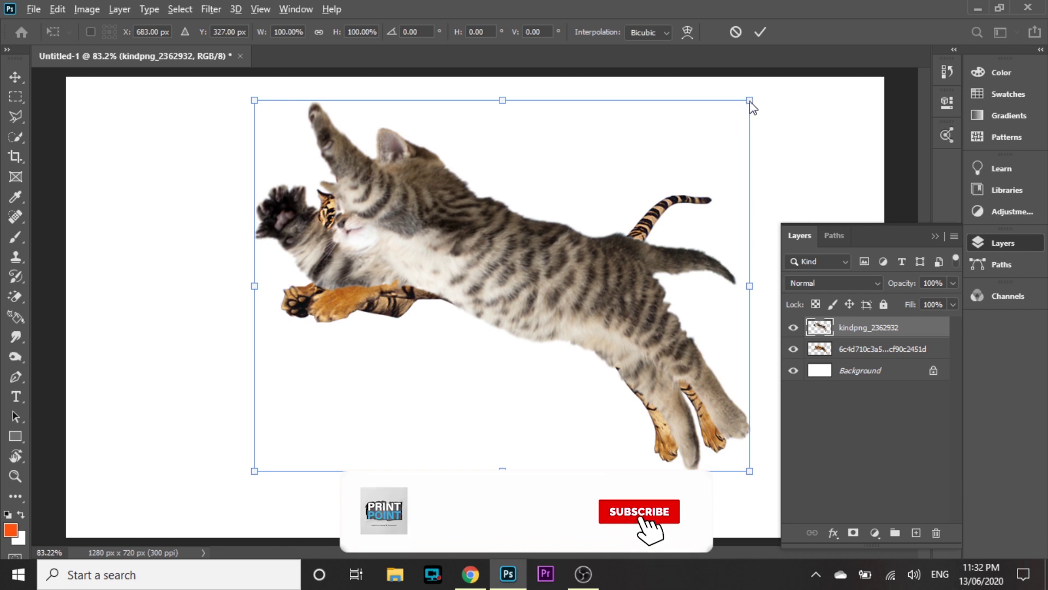
{"action": "left_click_drag", "start_coordinate": [750, 101], "coordinate": [727, 144]}
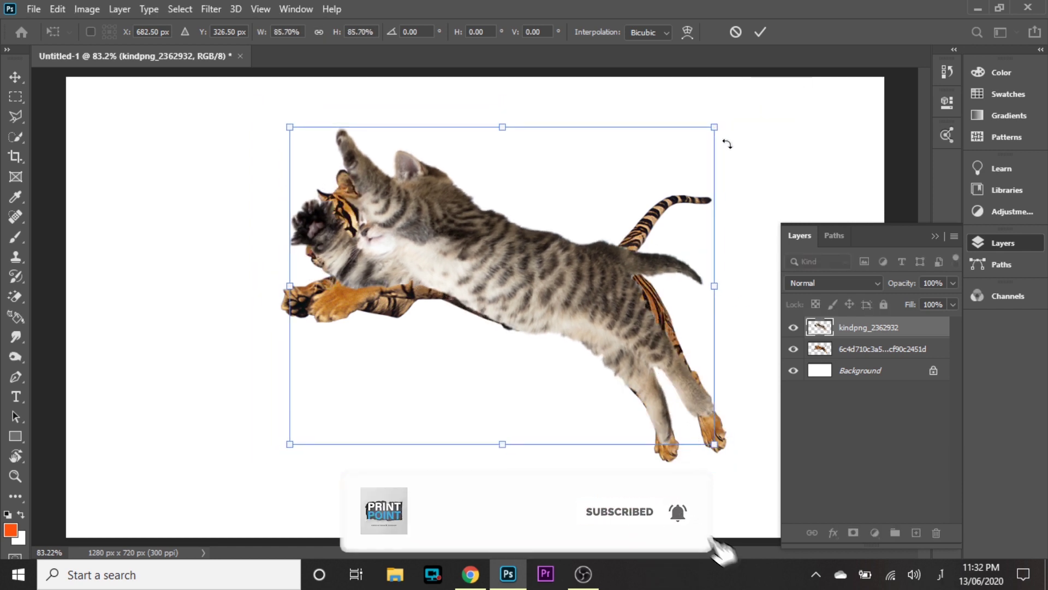
Set the cat layer's fill to 68%, fine-tune its size, and add a layer mask.
{"action": "key", "text": "Return"}
{"action": "left_click_drag", "start_coordinate": [910, 306], "coordinate": [885, 307]}
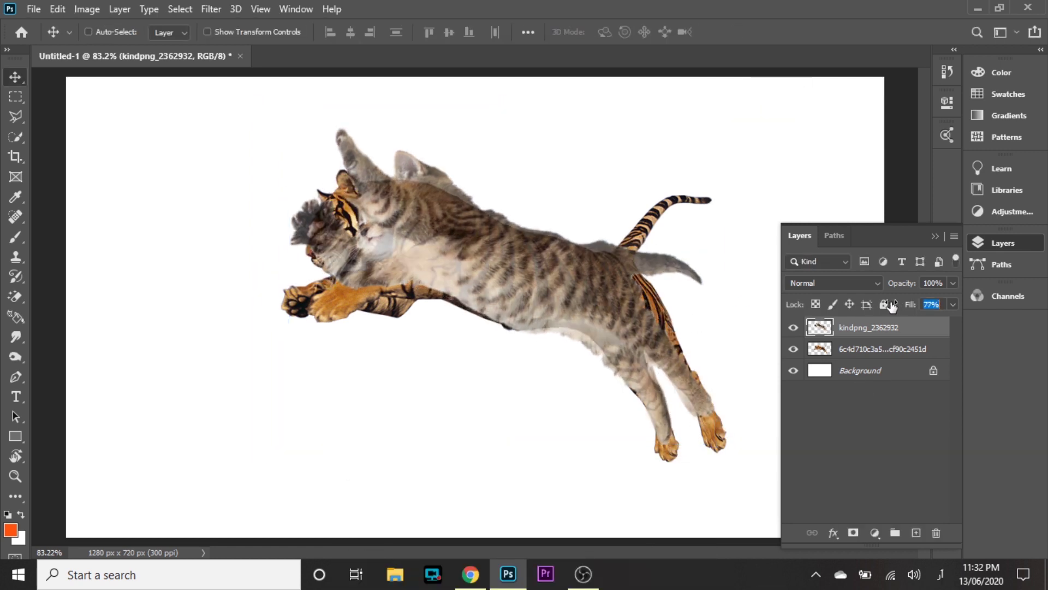
{"action": "key", "text": "ctrl+t"}
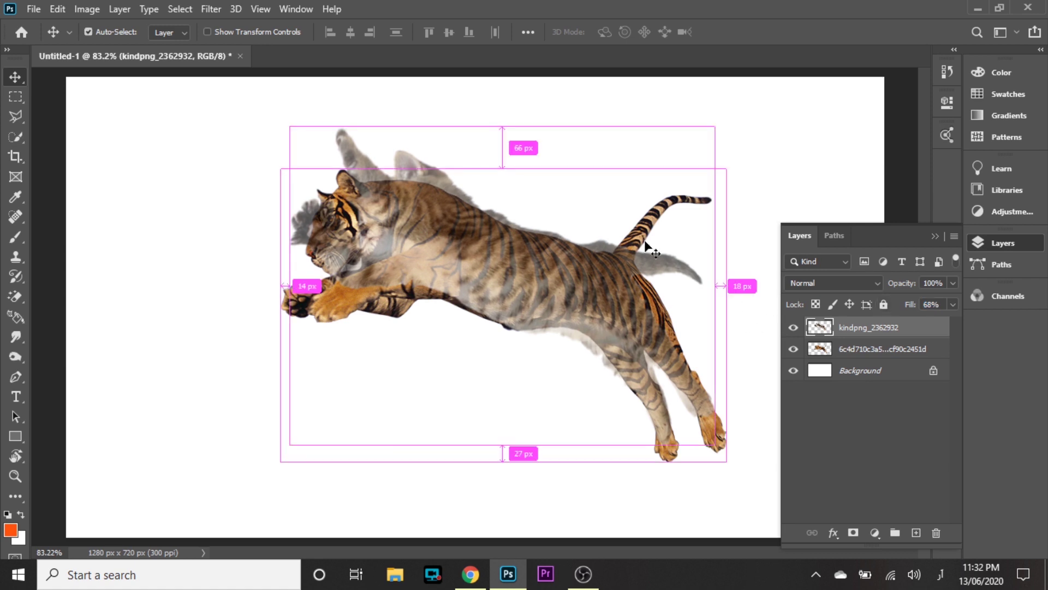
{"action": "left_click_drag", "start_coordinate": [714, 128], "coordinate": [710, 132]}
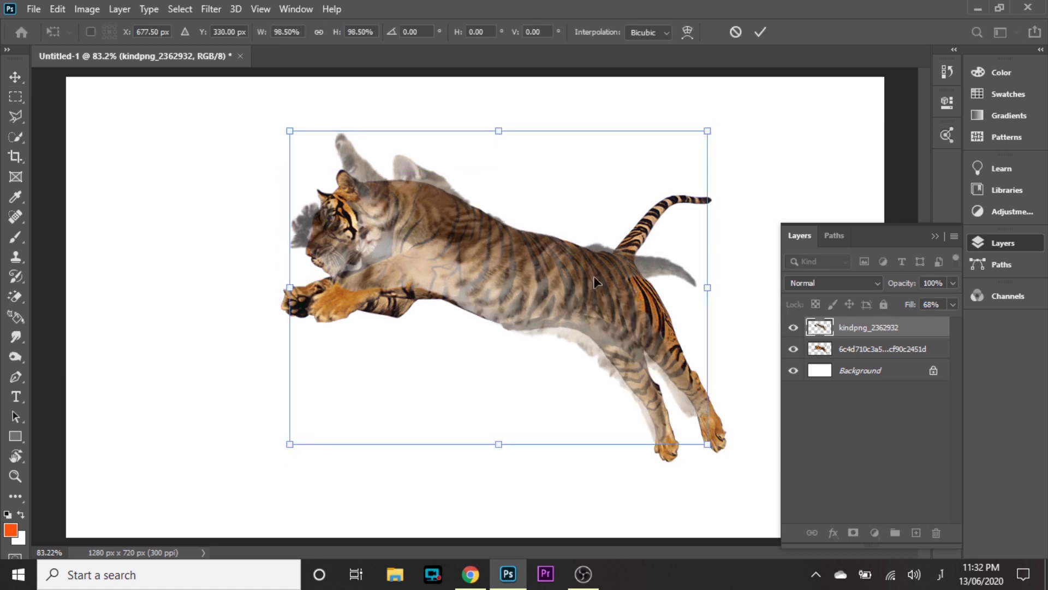
{"action": "key", "text": "Return"}
{"action": "scroll", "coordinate": [598, 314], "scroll_direction": "up", "scroll_amount": 1}
{"action": "left_click", "coordinate": [854, 533]}
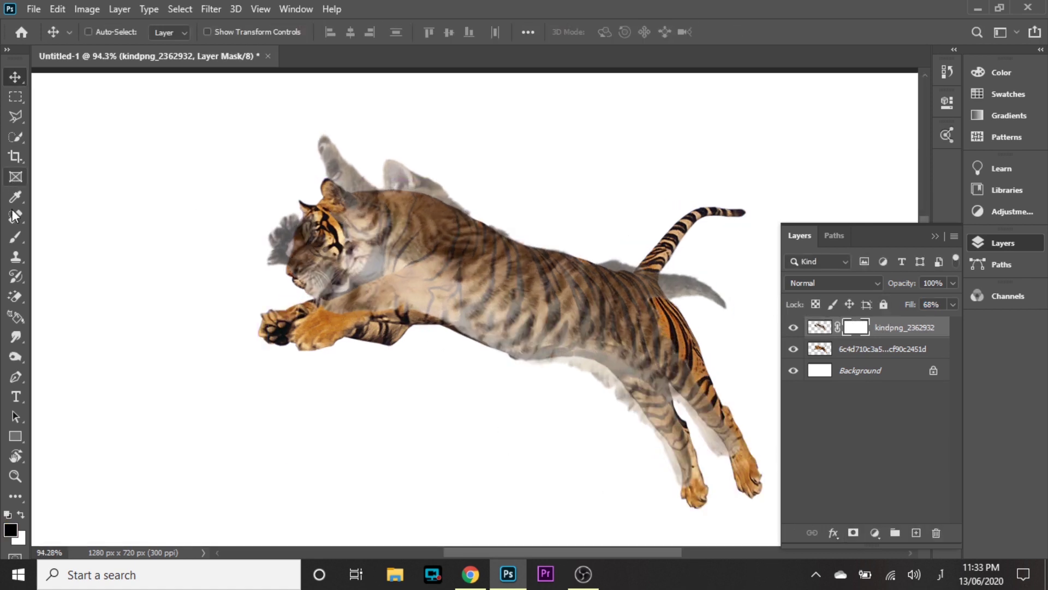
Brush black on the cat's mask over the tiger's head and forelegs, with fill back at 100%.
{"action": "left_click", "coordinate": [15, 236]}
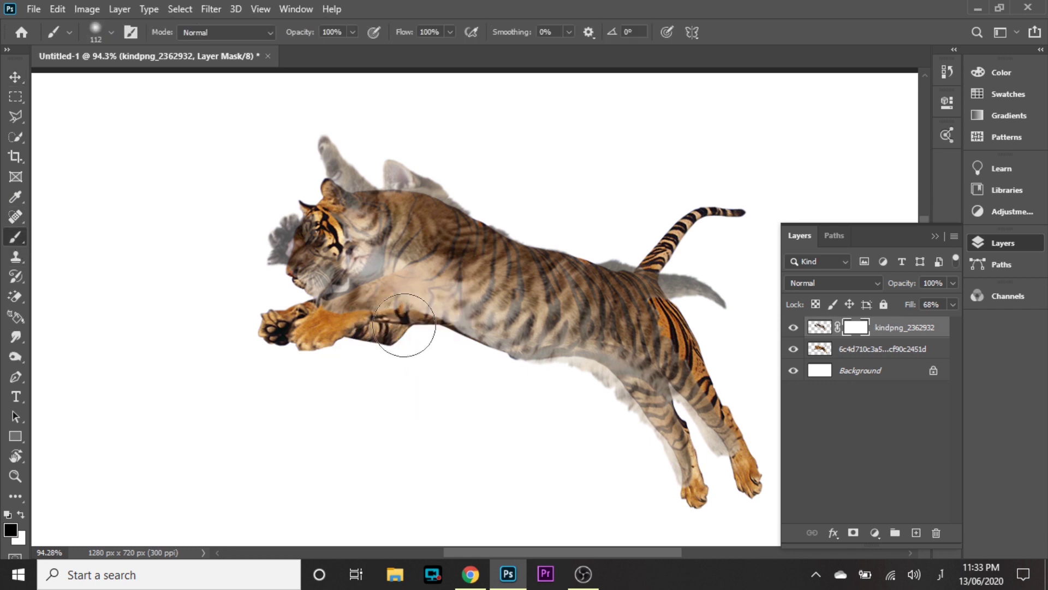
{"action": "mouse_move", "coordinate": [317, 273]}
{"action": "left_mouse_down"}
{"action": "mouse_move", "coordinate": [335, 164]}
{"action": "mouse_move", "coordinate": [420, 188]}
{"action": "mouse_move", "coordinate": [403, 375]}
{"action": "mouse_move", "coordinate": [457, 372]}
{"action": "mouse_move", "coordinate": [571, 438]}
{"action": "left_mouse_up"}
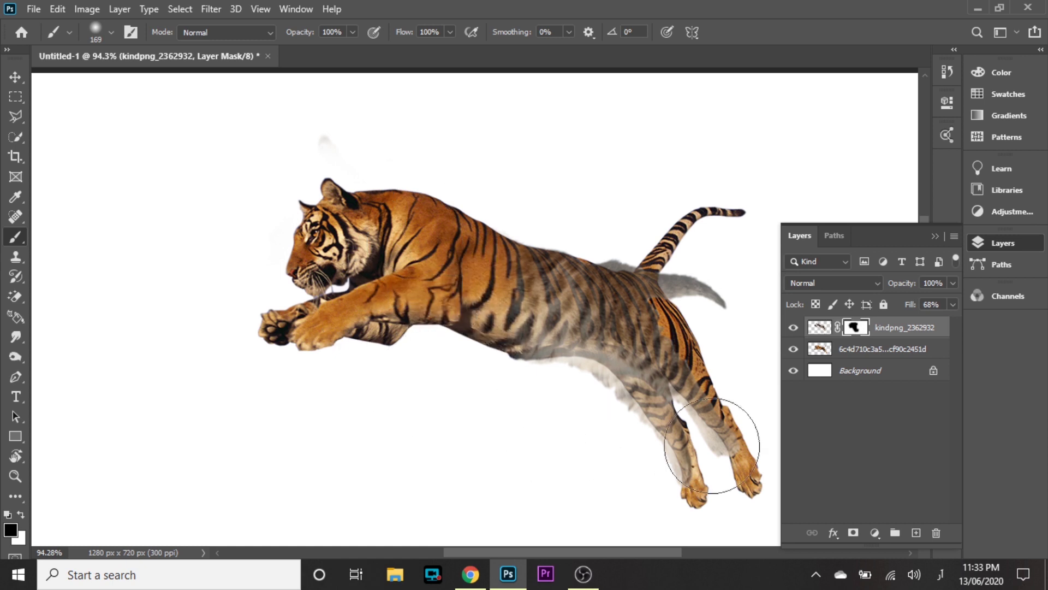
{"action": "type", "text": "100"}
{"action": "key", "text": "Return"}
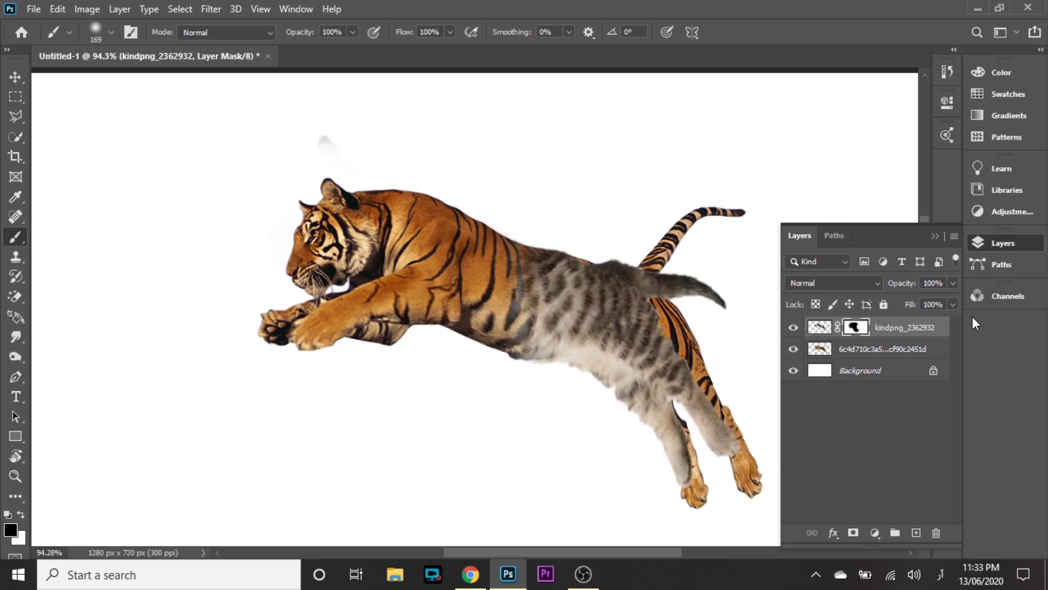
{"action": "left_click", "coordinate": [874, 348]}
Add a mask to the tiger layer and paint out the tiger's hind paws.
{"action": "left_click", "coordinate": [854, 532]}
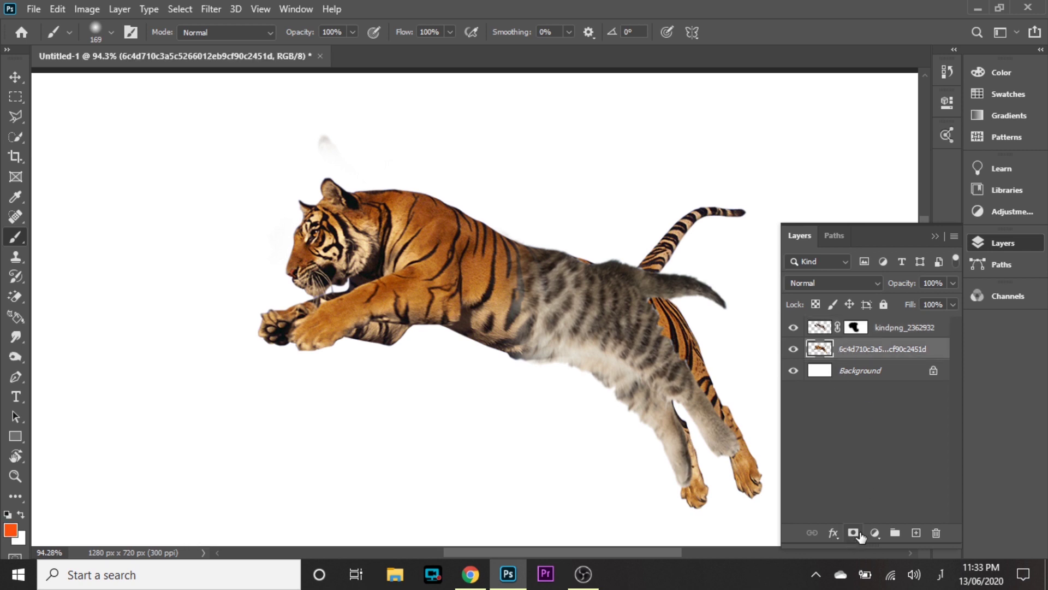
{"action": "mouse_move", "coordinate": [748, 475]}
{"action": "left_mouse_down"}
{"action": "mouse_move", "coordinate": [702, 430]}
{"action": "mouse_move", "coordinate": [686, 199]}
{"action": "mouse_move", "coordinate": [726, 222]}
{"action": "mouse_move", "coordinate": [699, 424]}
{"action": "mouse_move", "coordinate": [614, 222]}
{"action": "left_mouse_up"}
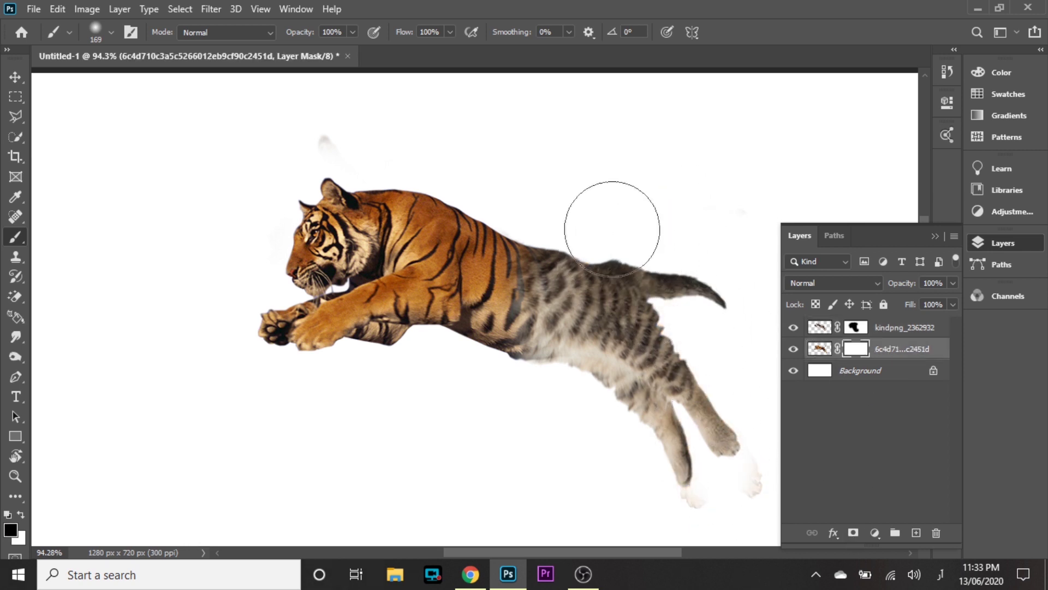
{"action": "scroll", "coordinate": [627, 269], "scroll_direction": "up", "scroll_amount": 4}
{"action": "scroll", "coordinate": [542, 329], "scroll_direction": "up", "scroll_amount": 1}
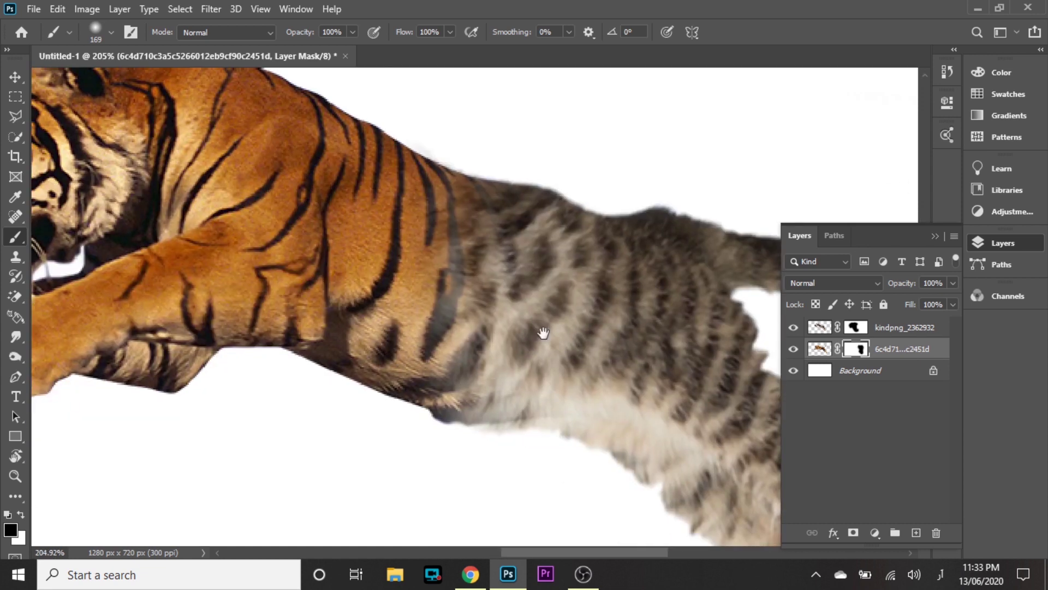
{"action": "left_click_drag", "start_coordinate": [542, 330], "coordinate": [528, 315]}
Blend the seam on the kindpng_2362932 mask, painting black then white, and fit the image in view.
{"action": "left_click", "coordinate": [855, 328]}
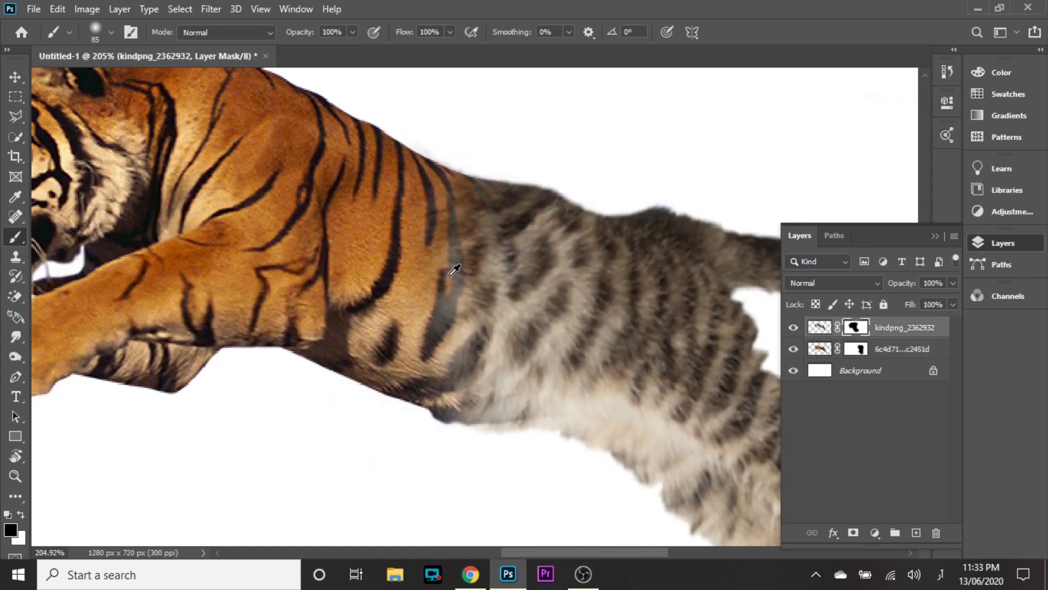
{"action": "left_click_drag", "start_coordinate": [491, 218], "coordinate": [515, 277]}
{"action": "key", "text": "x"}
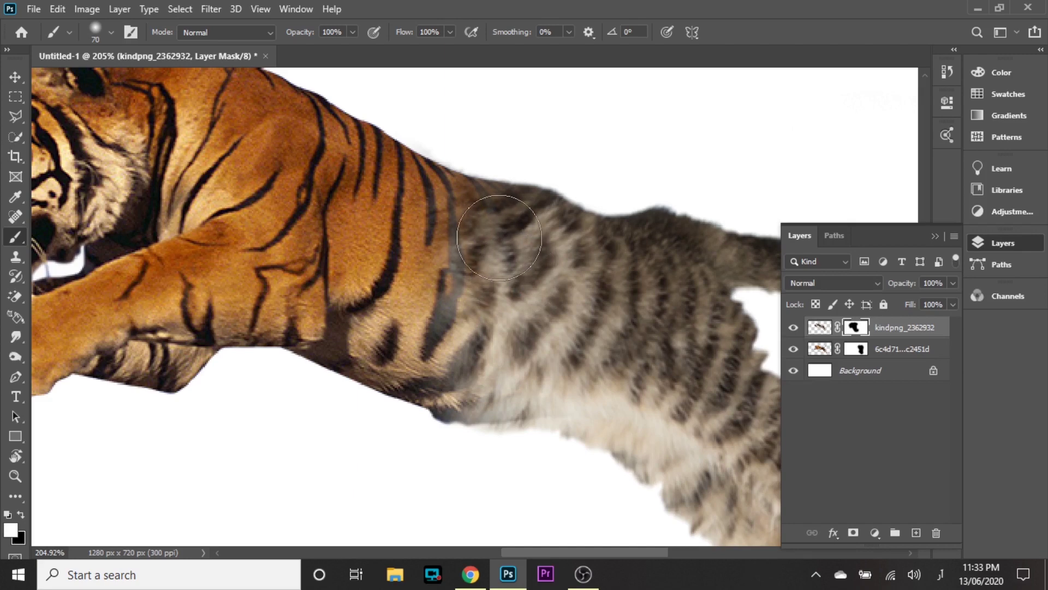
{"action": "left_click_drag", "start_coordinate": [502, 334], "coordinate": [623, 399]}
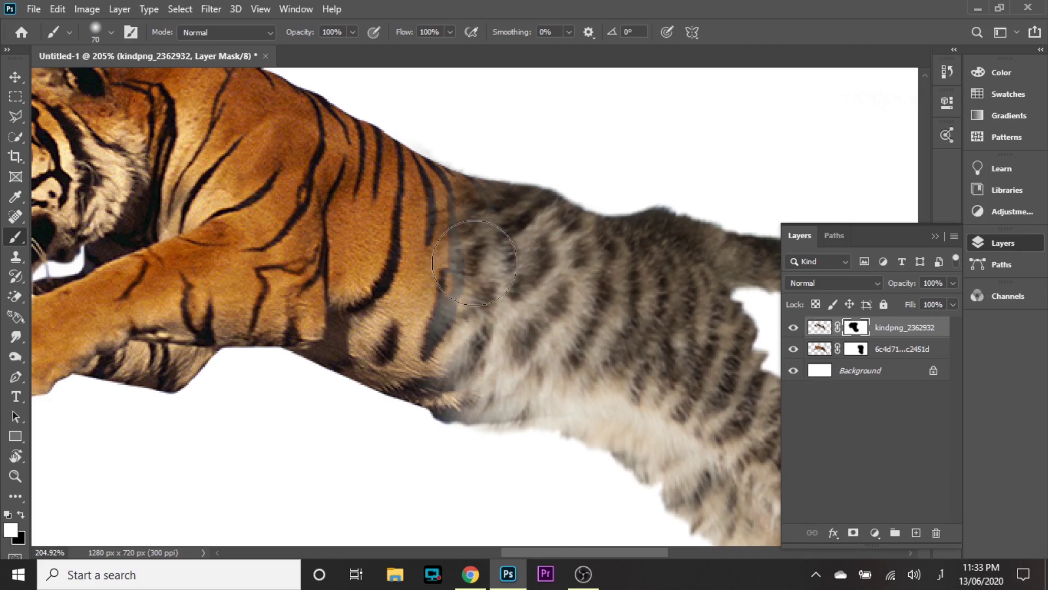
{"action": "left_click_drag", "start_coordinate": [423, 246], "coordinate": [459, 273]}
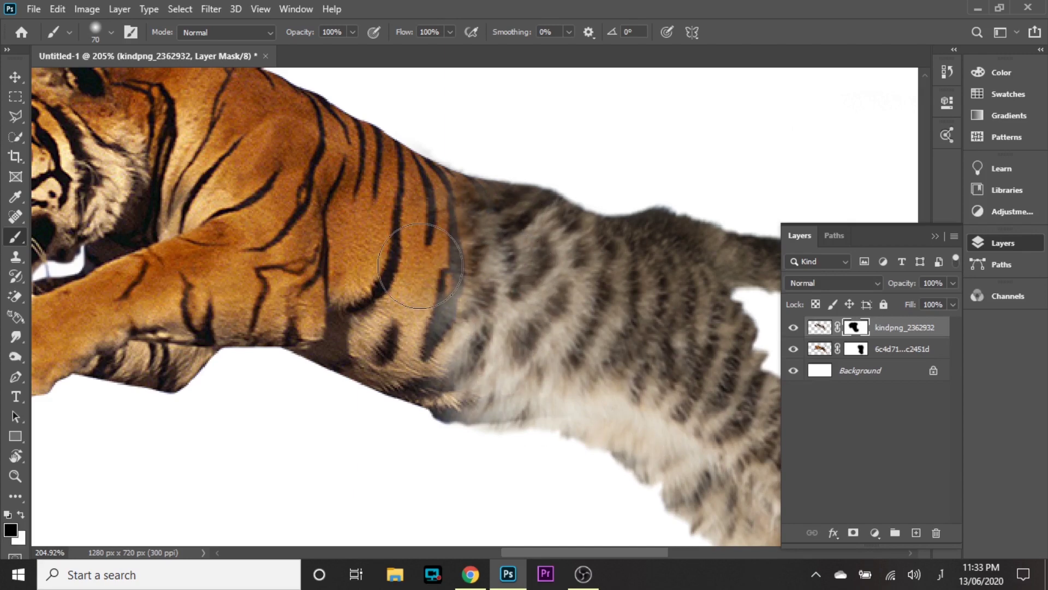
{"action": "key", "text": "ctrl+0"}
{"action": "key", "text": "v"}
{"action": "left_click", "coordinate": [875, 532]}
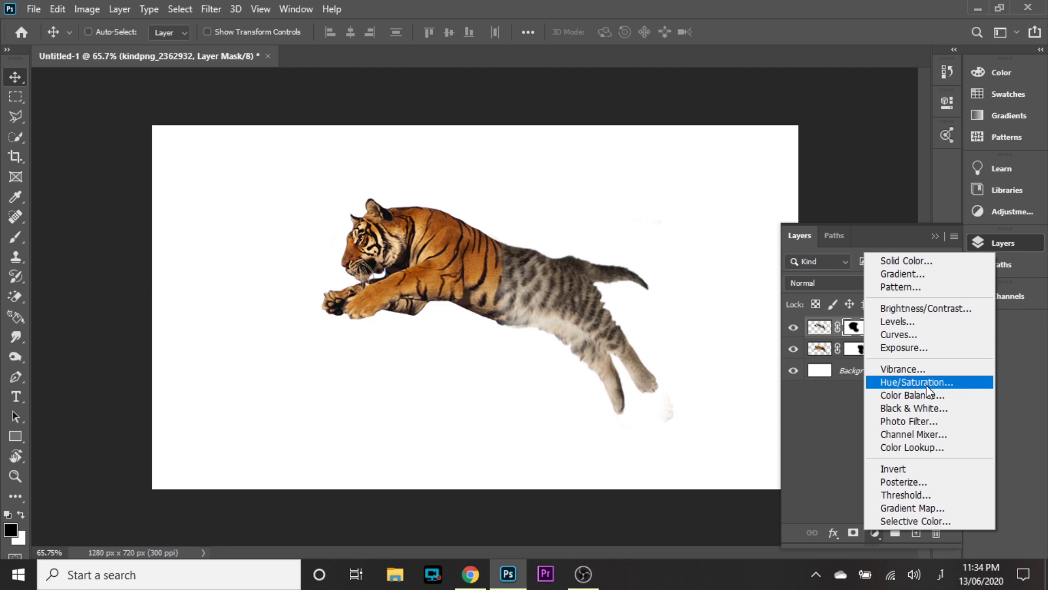
Add a clipped Levels adjustment with input levels 11/250 and output white 236.
{"action": "left_click", "coordinate": [926, 322]}
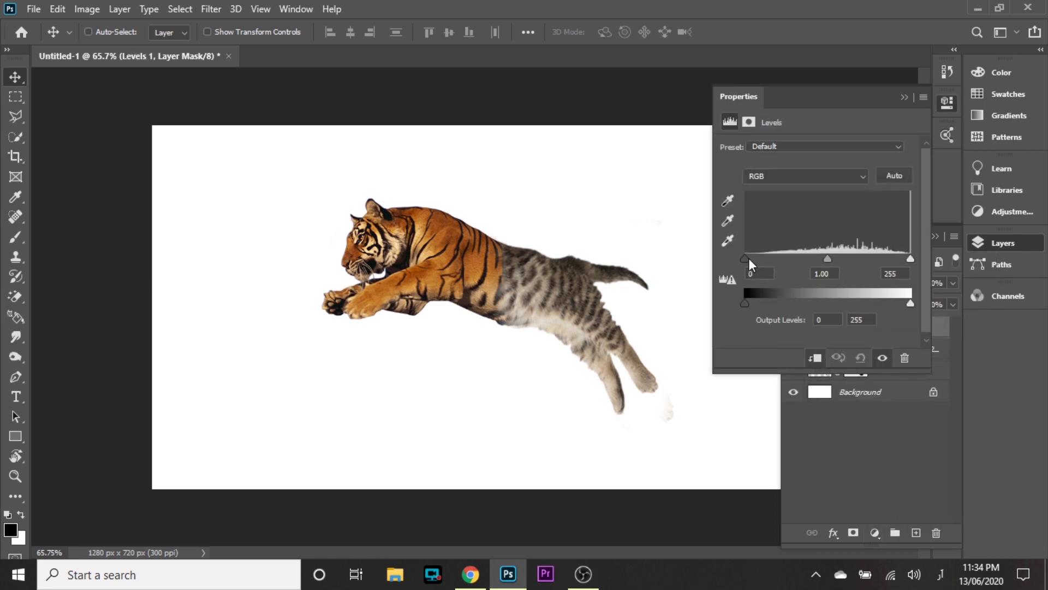
{"action": "left_click_drag", "start_coordinate": [749, 257], "coordinate": [752, 257]}
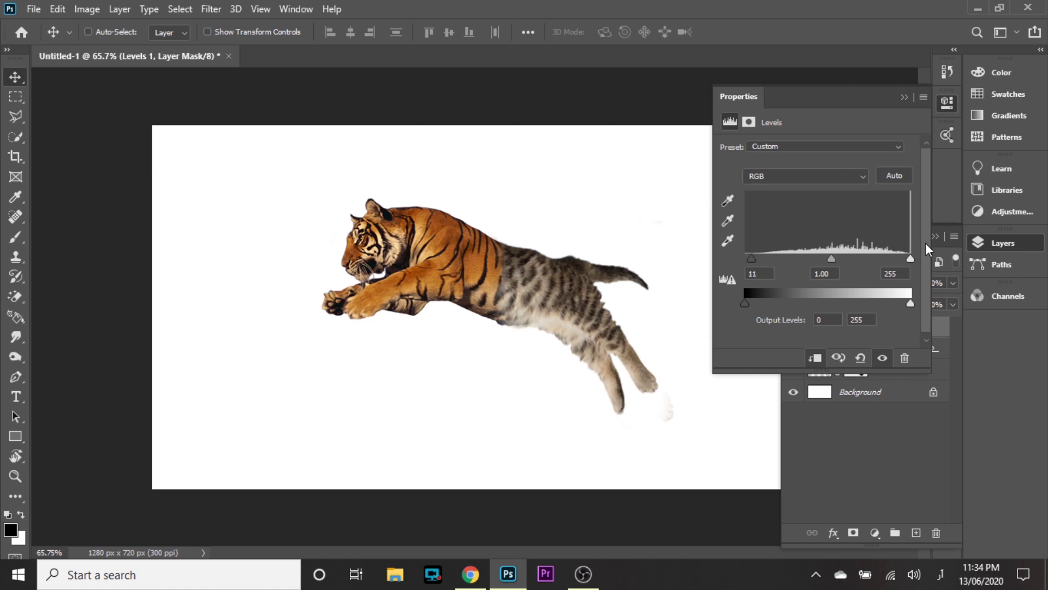
{"action": "left_click_drag", "start_coordinate": [909, 259], "coordinate": [907, 259]}
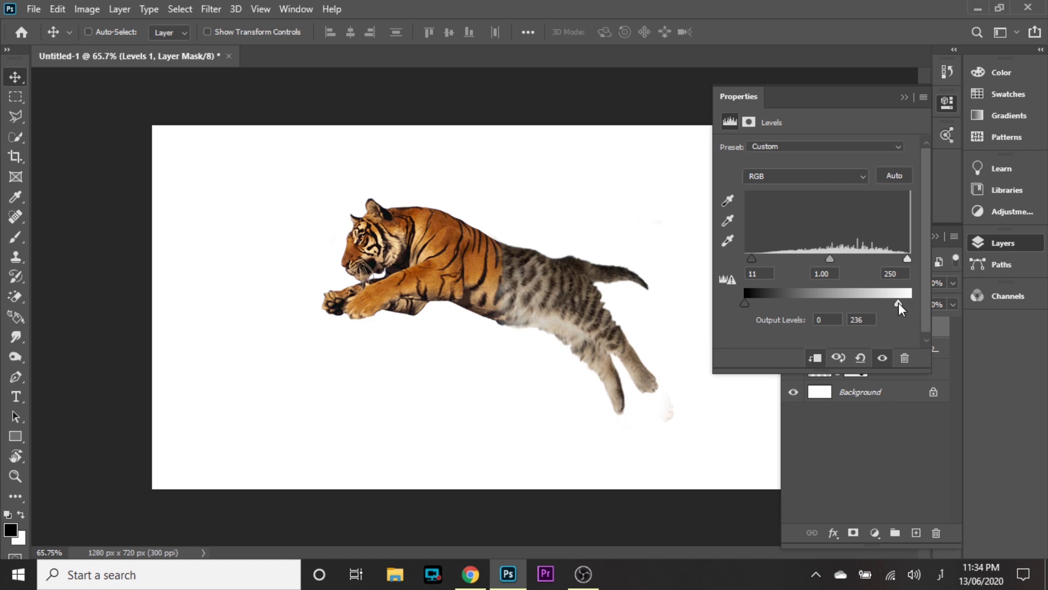
Select the lower image layer in the Layers panel.
{"action": "left_click", "coordinate": [893, 373]}
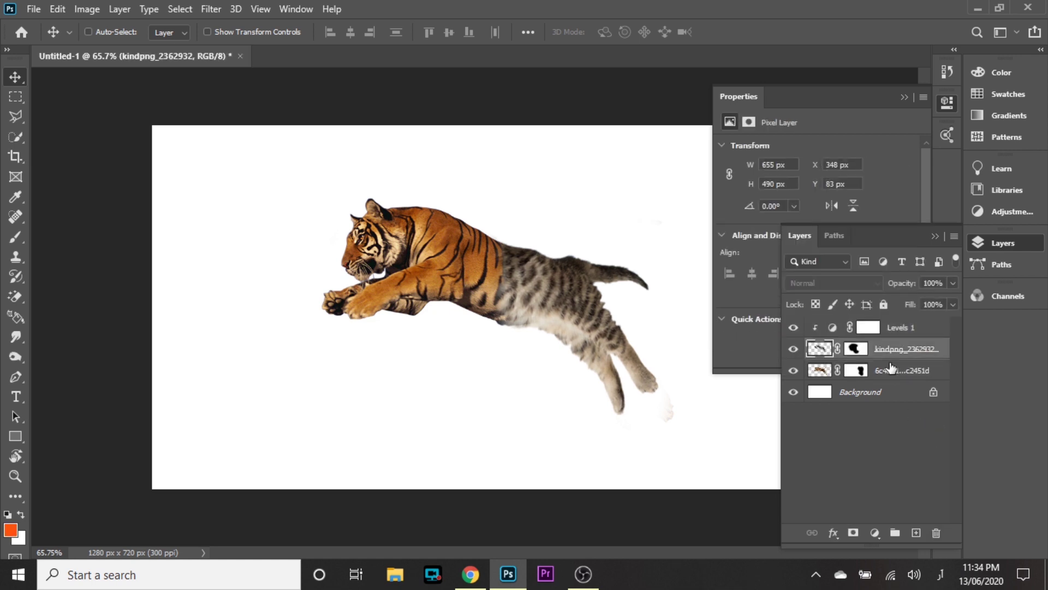
{"action": "left_click", "coordinate": [900, 374]}
{"action": "left_click", "coordinate": [881, 533]}
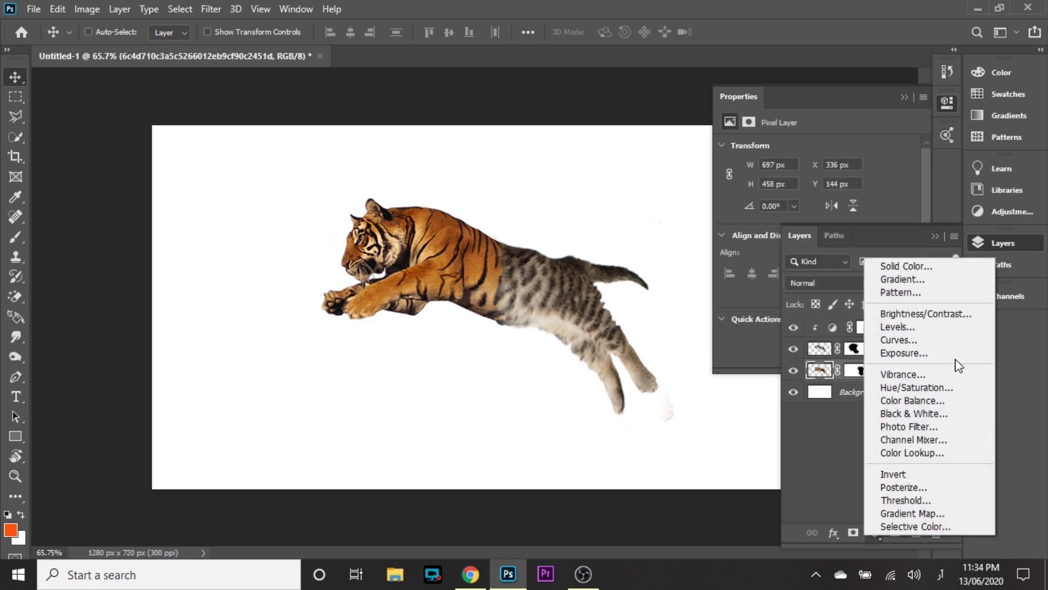
Add a Levels 2 adjustment on the lower image layer with inputs 15, 1.02 and 251.
{"action": "left_click", "coordinate": [955, 328]}
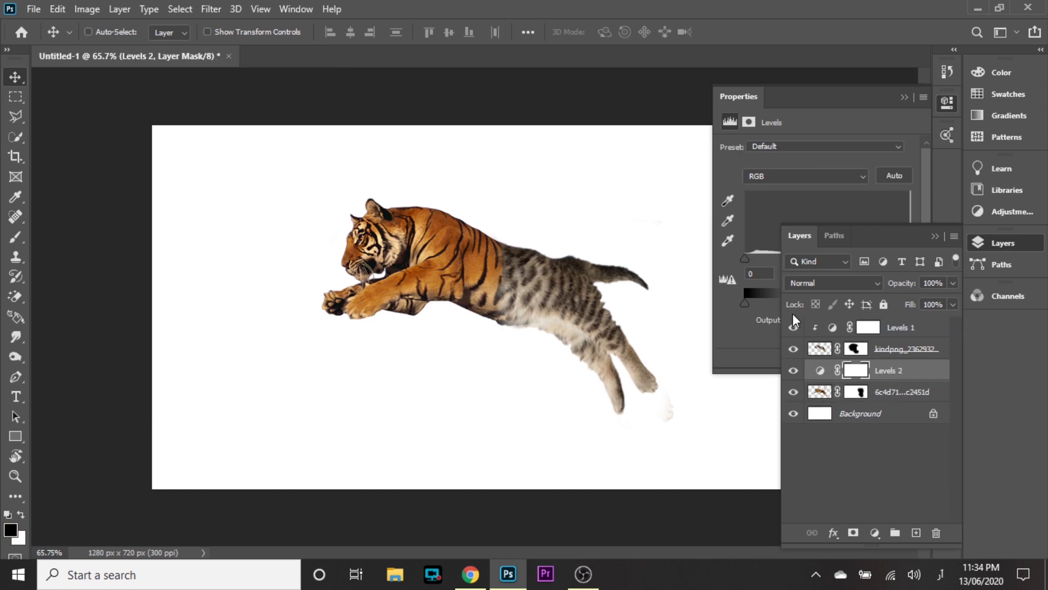
{"action": "left_click", "coordinate": [751, 323]}
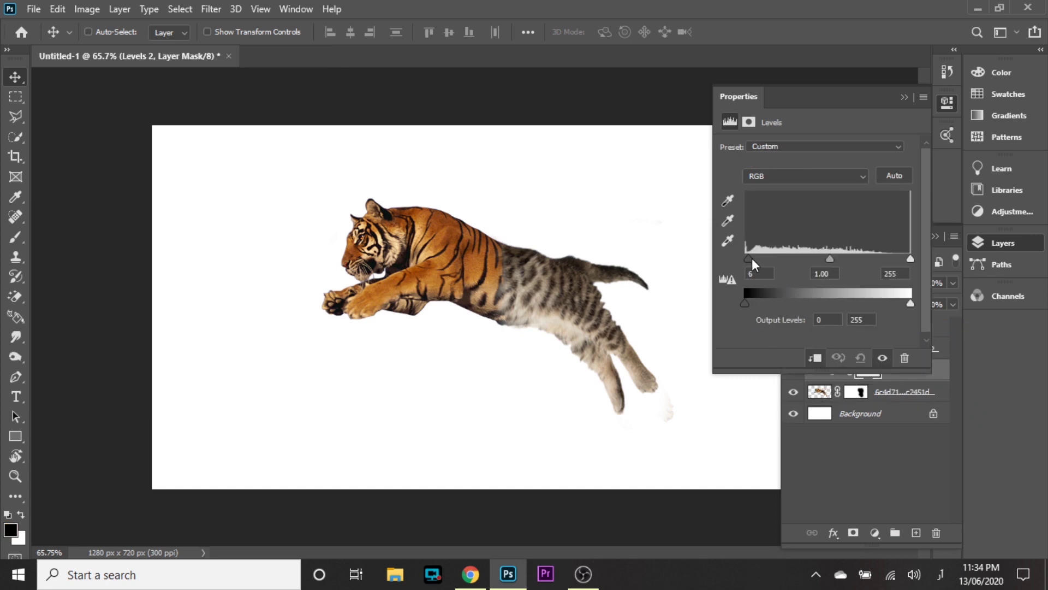
{"action": "left_click_drag", "start_coordinate": [752, 258], "coordinate": [755, 257]}
{"action": "left_click_drag", "start_coordinate": [830, 258], "coordinate": [832, 258]}
{"action": "mouse_move", "coordinate": [910, 259]}
{"action": "left_mouse_down"}
{"action": "mouse_move", "coordinate": [900, 259]}
{"action": "mouse_move", "coordinate": [909, 259]}
{"action": "left_mouse_up"}
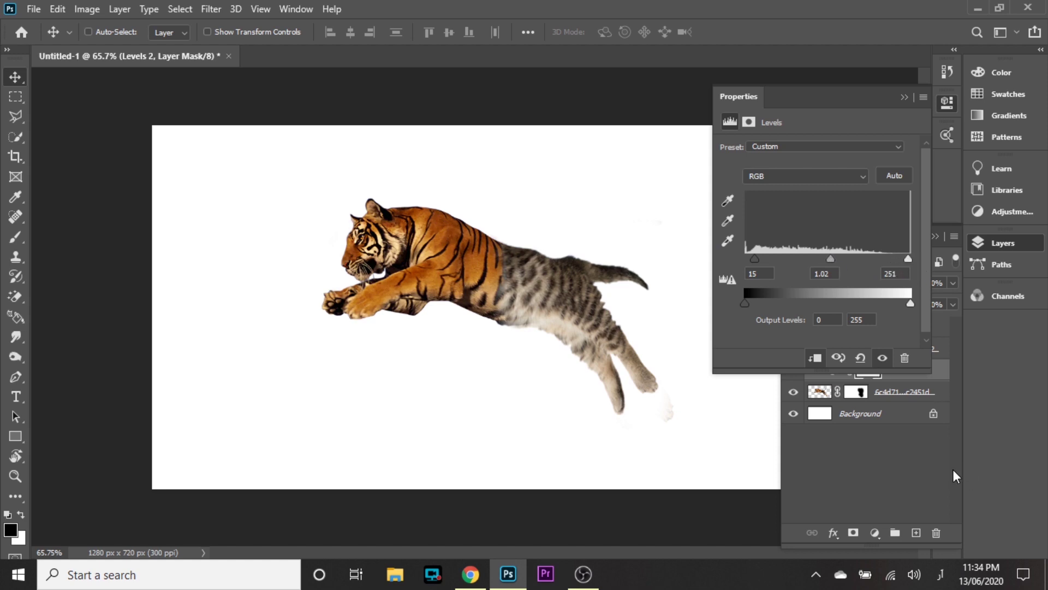
{"action": "left_click", "coordinate": [908, 468]}
Add a Curves adjustment above Levels 1 with a lowered white point and lifted mid-tones.
{"action": "left_click", "coordinate": [834, 331]}
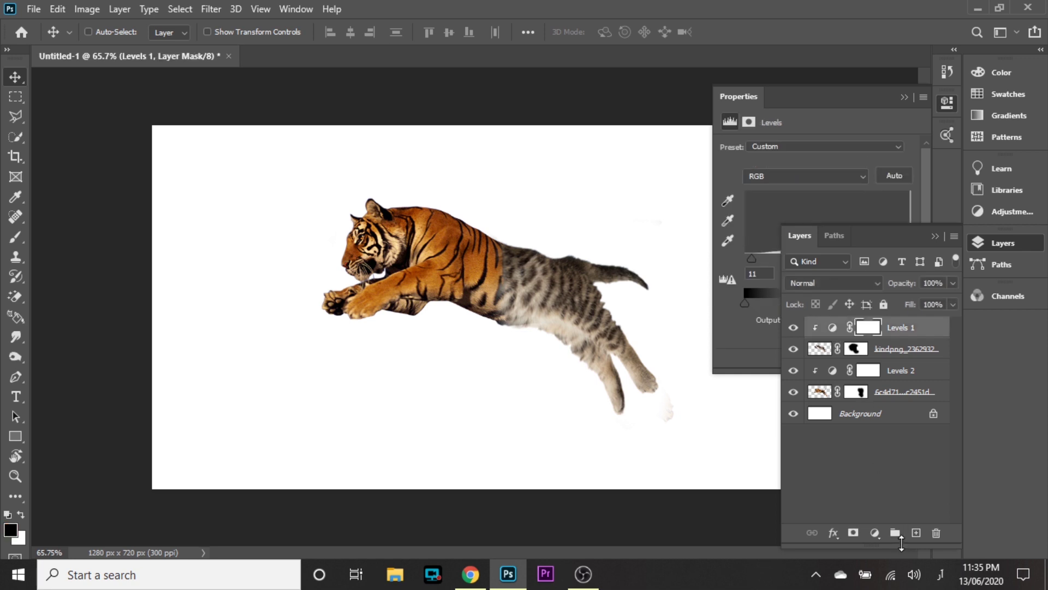
{"action": "left_click", "coordinate": [875, 533]}
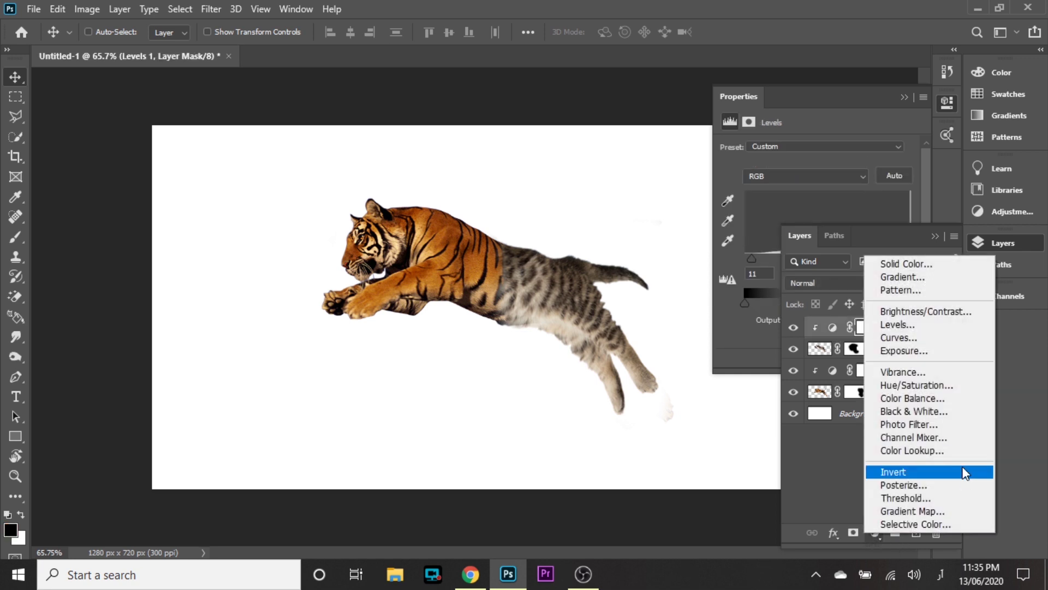
{"action": "left_click", "coordinate": [956, 336]}
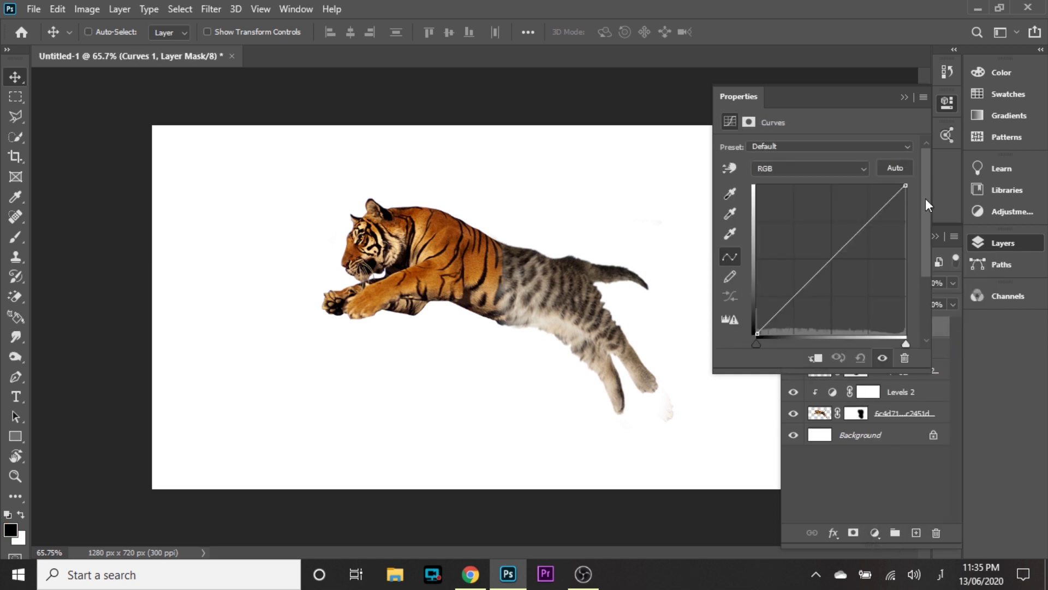
{"action": "left_click_drag", "start_coordinate": [907, 187], "coordinate": [906, 198]}
{"action": "left_click", "coordinate": [805, 291]}
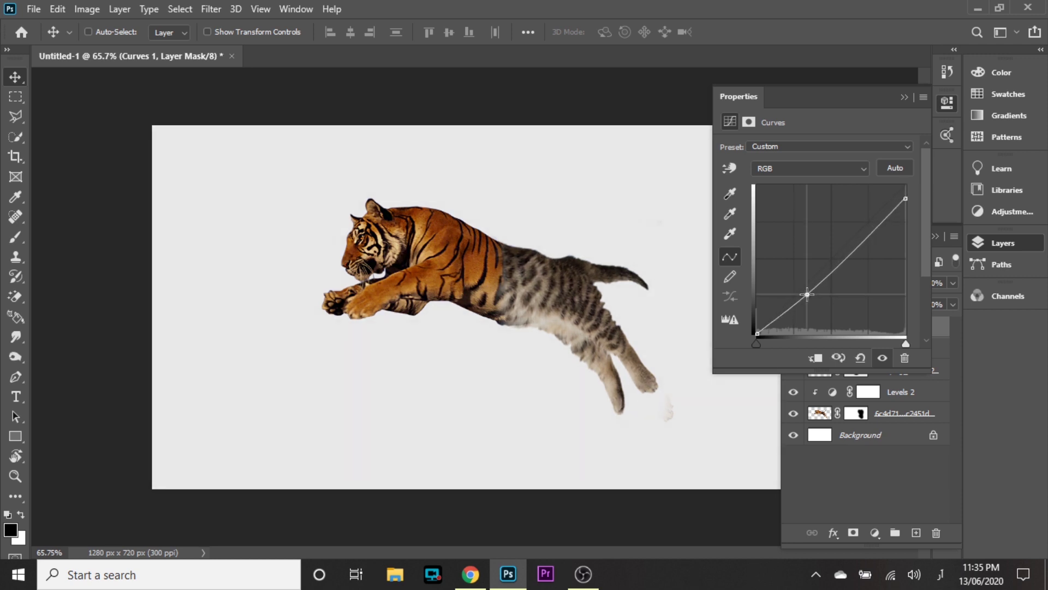
{"action": "left_click_drag", "start_coordinate": [856, 245], "coordinate": [856, 242]}
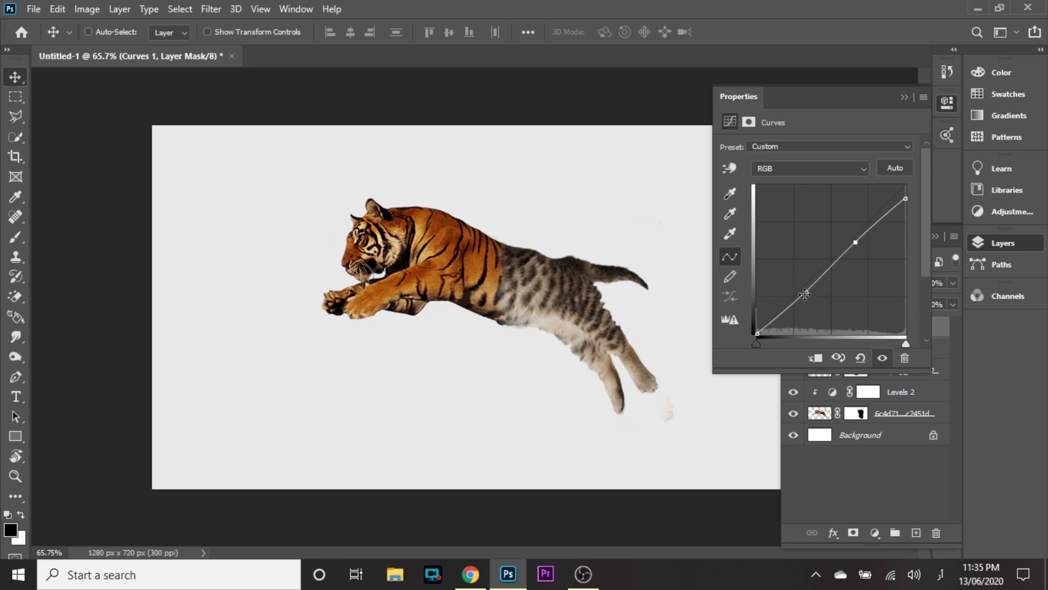
Clip Curves 1 to the kindpng_2362932 cat layer below.
{"action": "scroll", "coordinate": [539, 274], "scroll_direction": "up", "scroll_amount": 3}
{"action": "left_click", "coordinate": [1007, 242]}
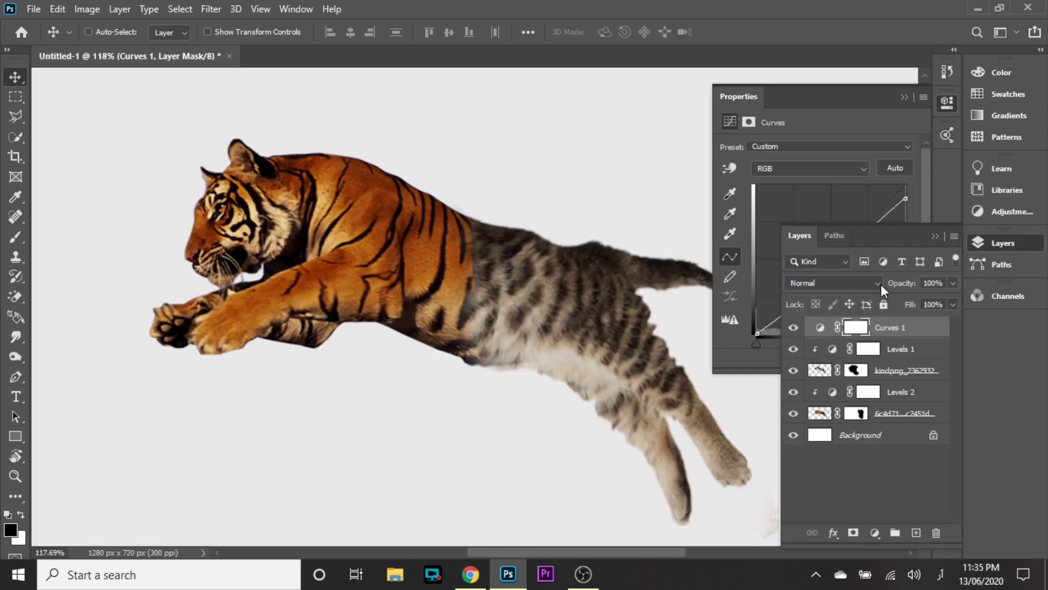
{"action": "left_click", "coordinate": [815, 360]}
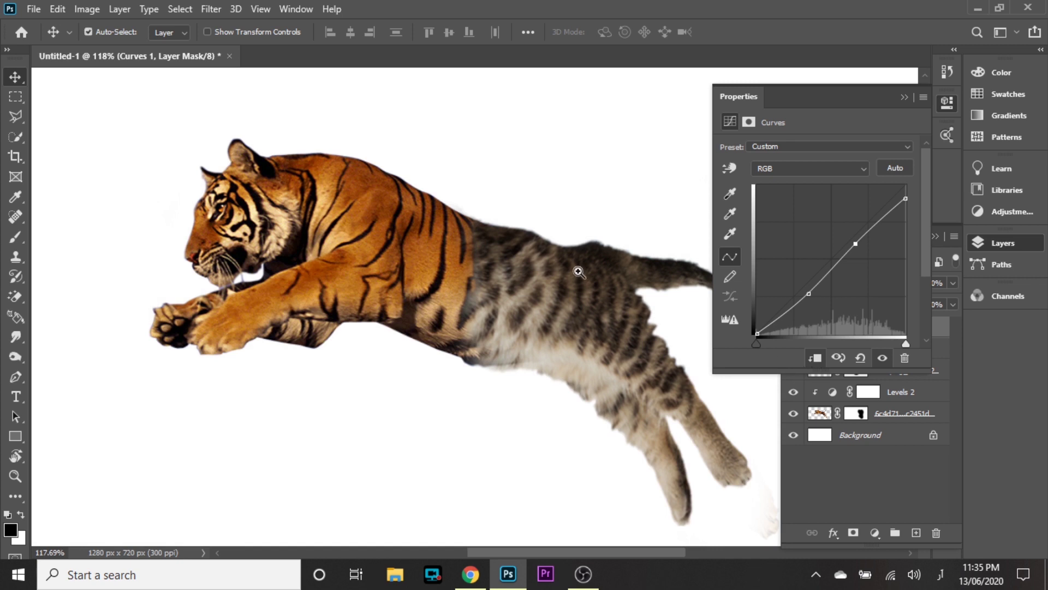
{"action": "scroll", "coordinate": [579, 272], "scroll_direction": "down", "scroll_amount": 3}
Duplicate Curves 1 above Levels 2 and clip the copy to the lower image layer.
{"action": "left_click", "coordinate": [999, 242]}
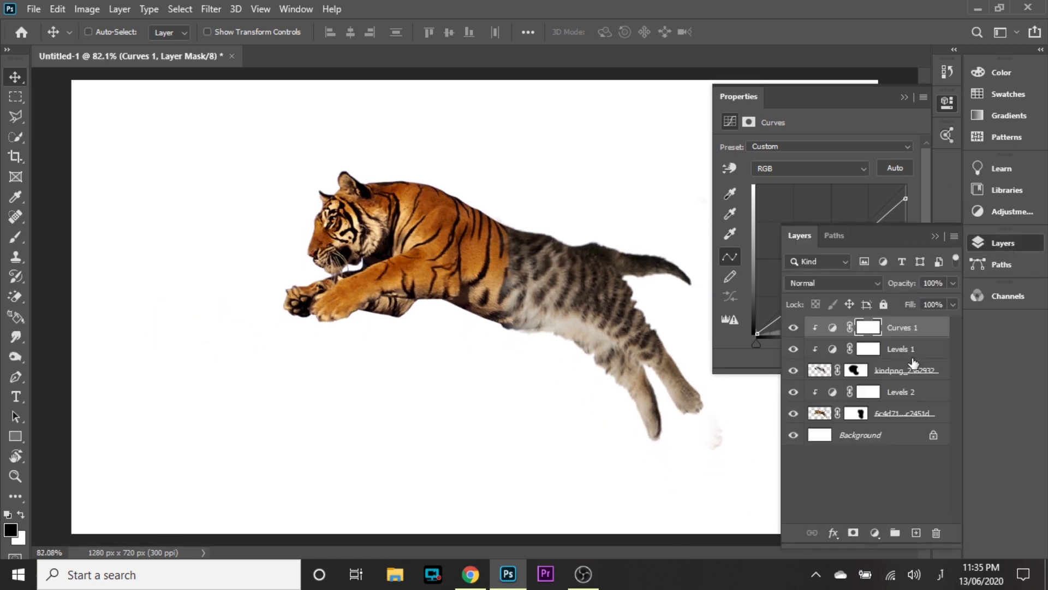
{"action": "left_click_drag", "start_coordinate": [918, 330], "coordinate": [922, 382]}
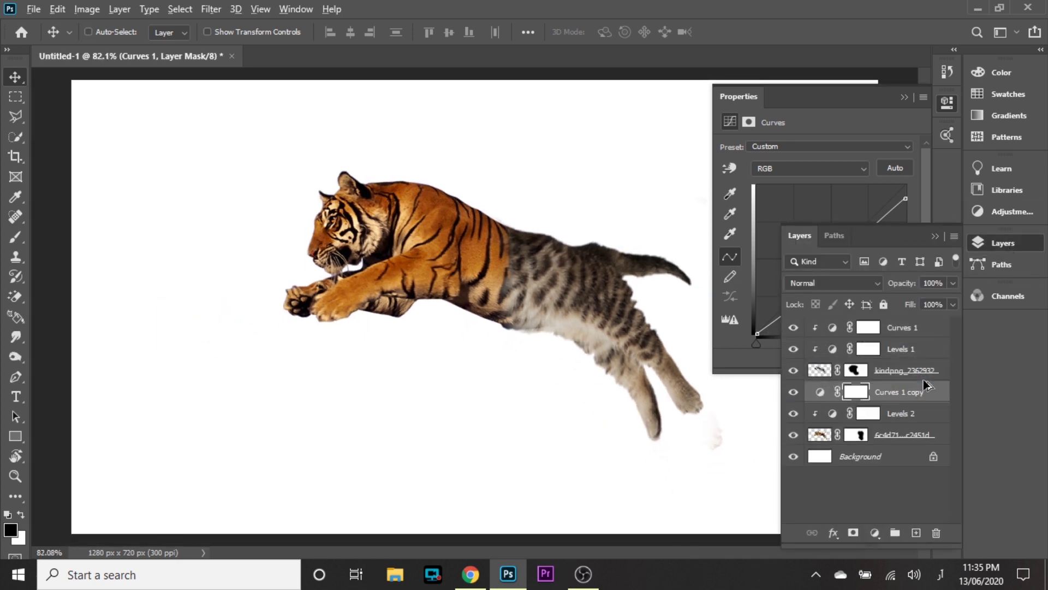
{"action": "left_click", "coordinate": [826, 399]}
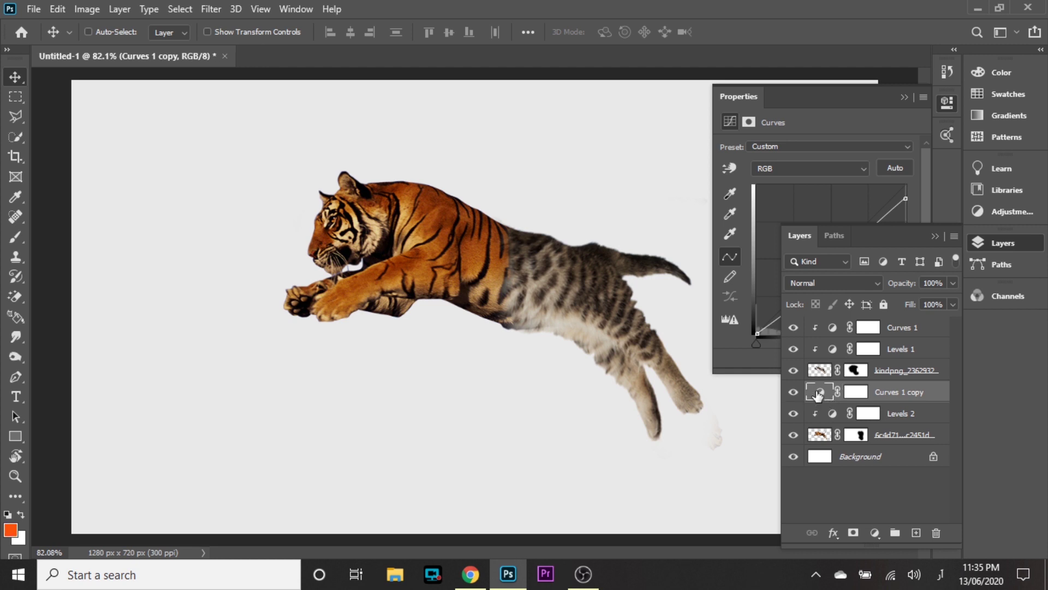
{"action": "left_click", "coordinate": [742, 358]}
{"action": "left_click", "coordinate": [818, 358]}
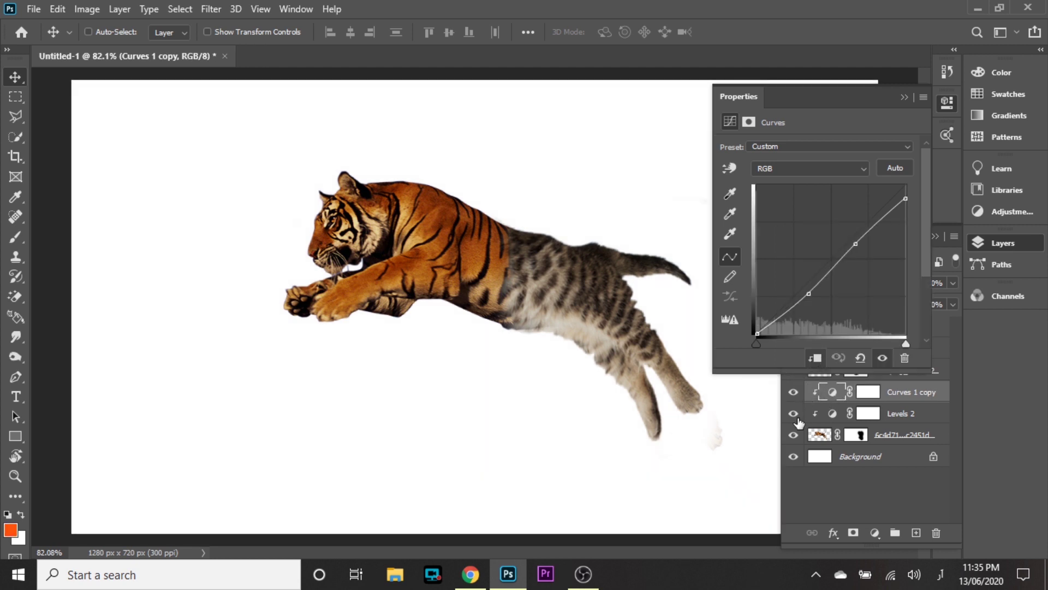
Toggle Curves 1 copy off and on to compare, re-enable Curves 1, and collapse the settings panel.
{"action": "left_click", "coordinate": [794, 392]}
{"action": "left_click", "coordinate": [794, 392]}
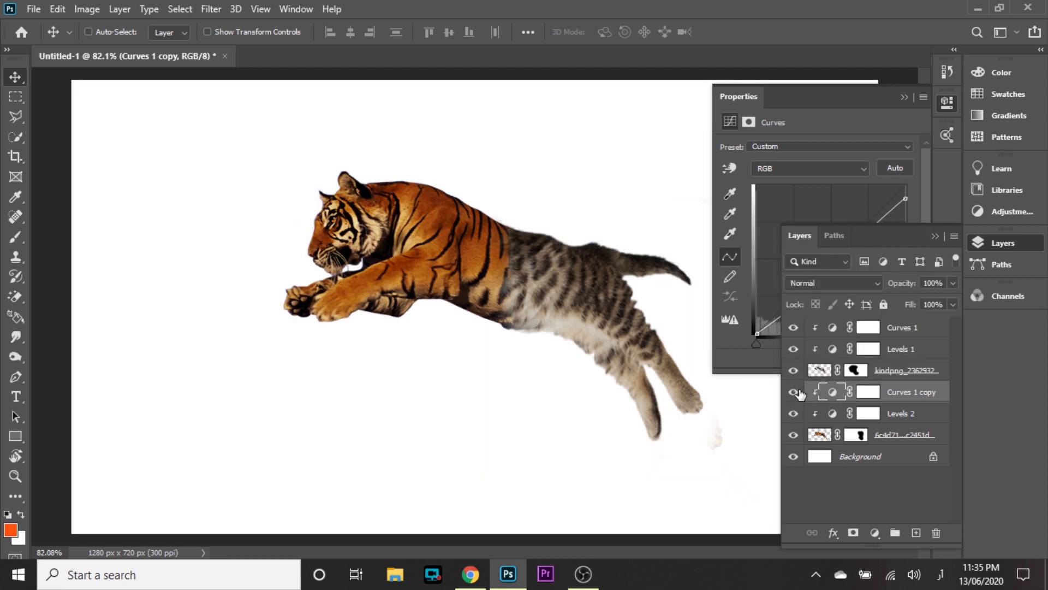
{"action": "left_click", "coordinate": [795, 327]}
{"action": "scroll", "coordinate": [481, 325], "scroll_direction": "down", "scroll_amount": 3}
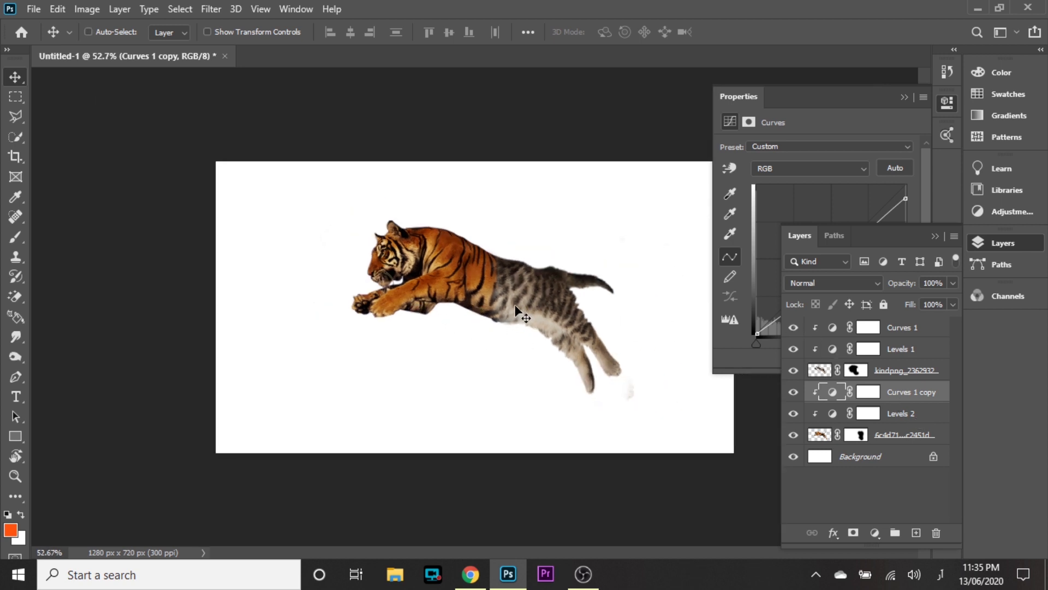
{"action": "left_click", "coordinate": [947, 103]}
Resize and reposition the forest background on Layer 1 so it fills the whole canvas.
{"action": "left_click", "coordinate": [696, 229]}
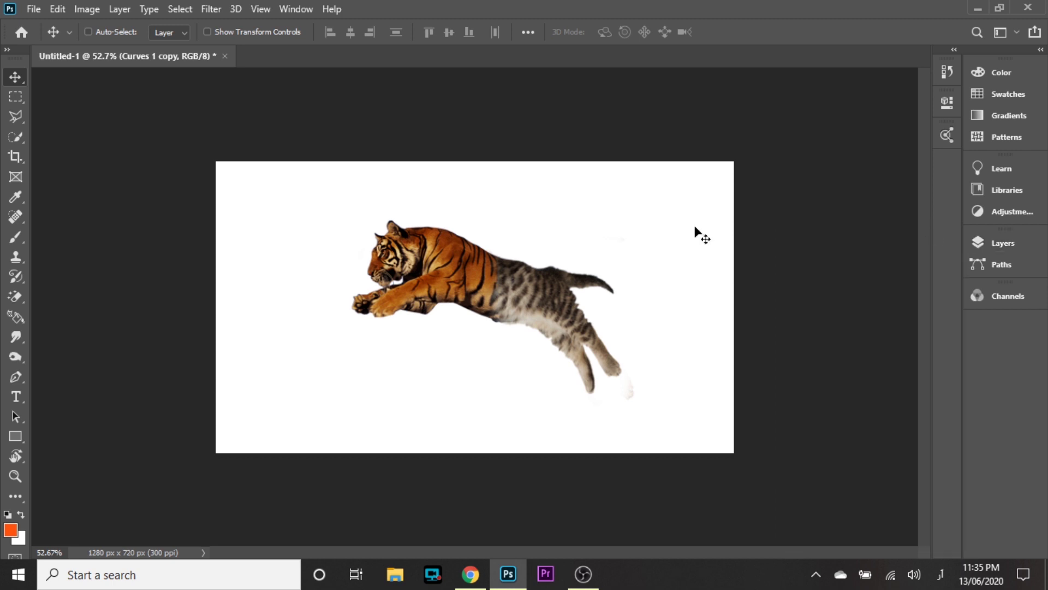
{"action": "left_click", "coordinate": [34, 9]}
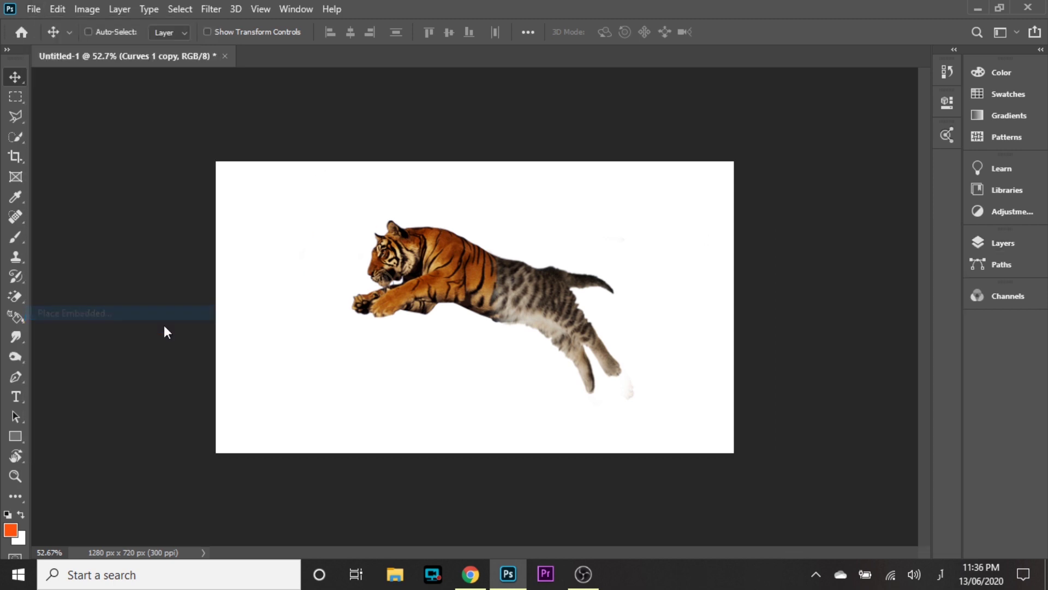
{"action": "key", "text": "ctrl+t"}
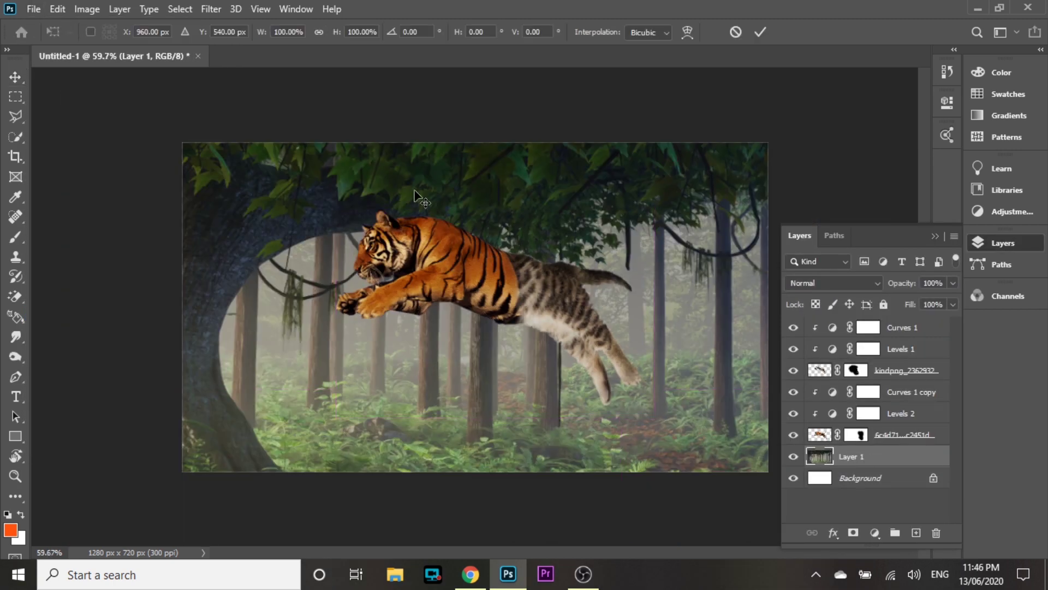
{"action": "left_click_drag", "start_coordinate": [182, 143], "coordinate": [367, 206]}
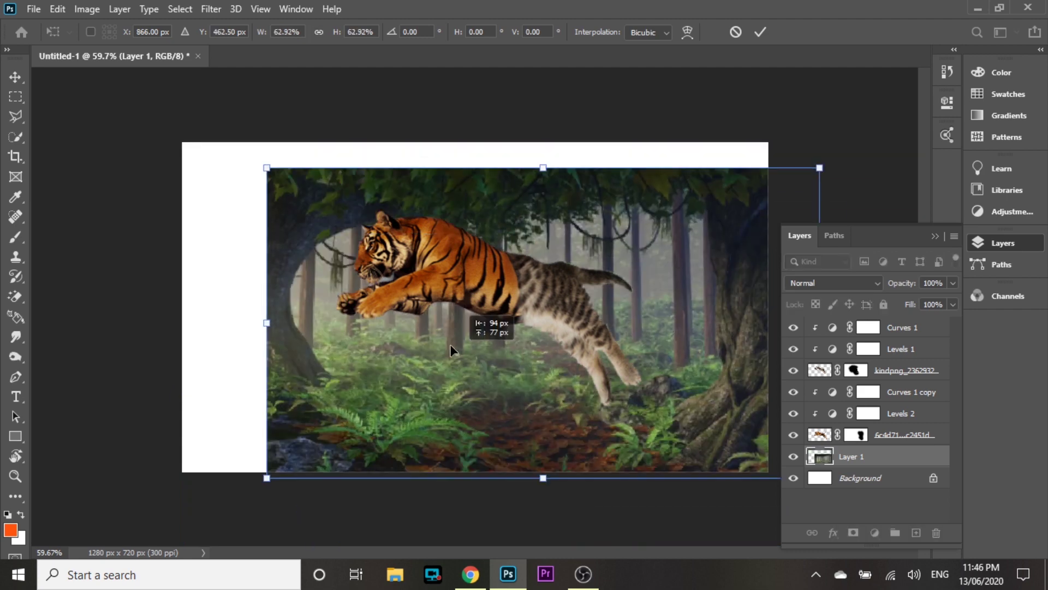
{"action": "left_click_drag", "start_coordinate": [450, 344], "coordinate": [379, 327]}
{"action": "left_click_drag", "start_coordinate": [199, 152], "coordinate": [174, 139]}
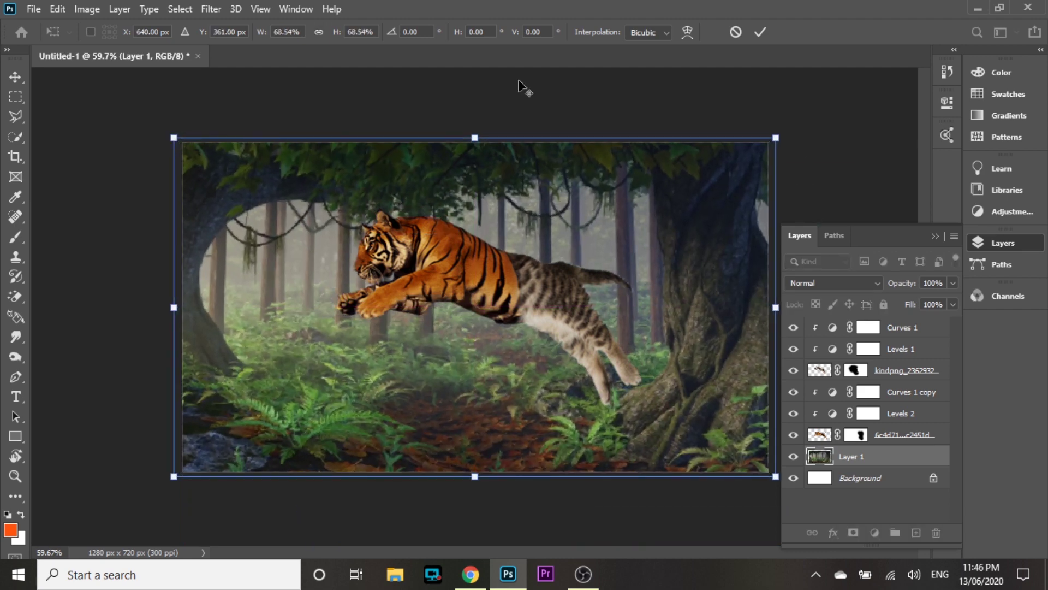
{"action": "left_click", "coordinate": [763, 32]}
Scale both tiger layers together to about 88% and centre them in the forest.
{"action": "left_click", "coordinate": [536, 312]}
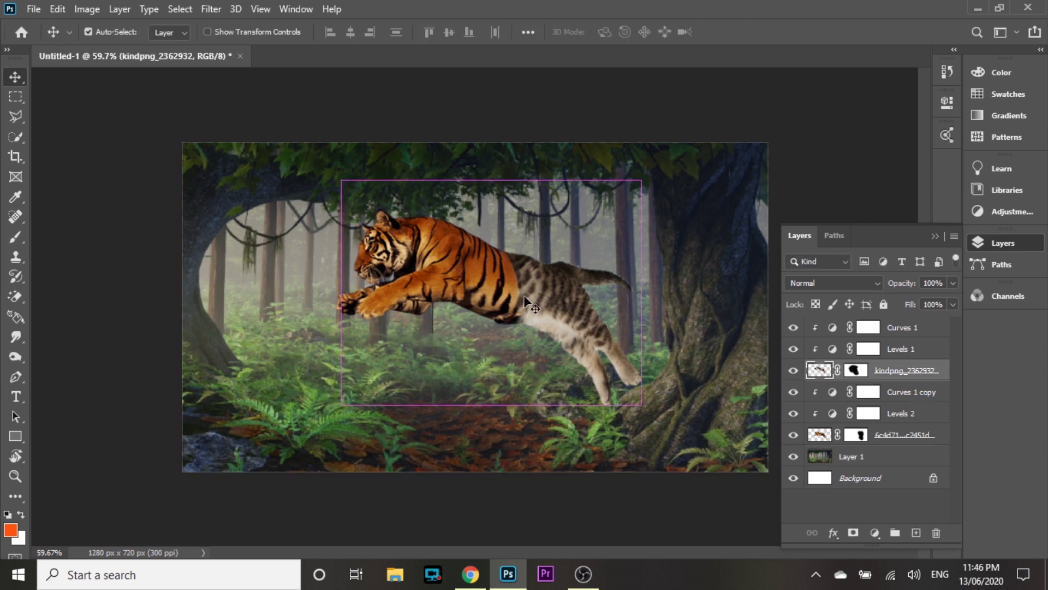
{"action": "left_click", "coordinate": [446, 259], "text": "shift"}
{"action": "key", "text": "ctrl+t"}
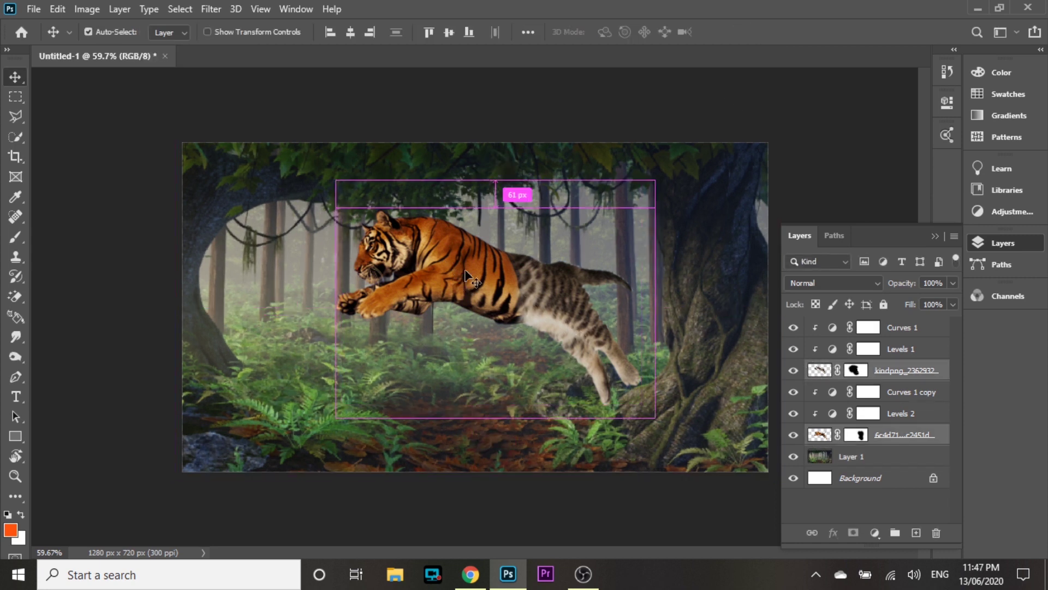
{"action": "left_click_drag", "start_coordinate": [336, 180], "coordinate": [355, 194]}
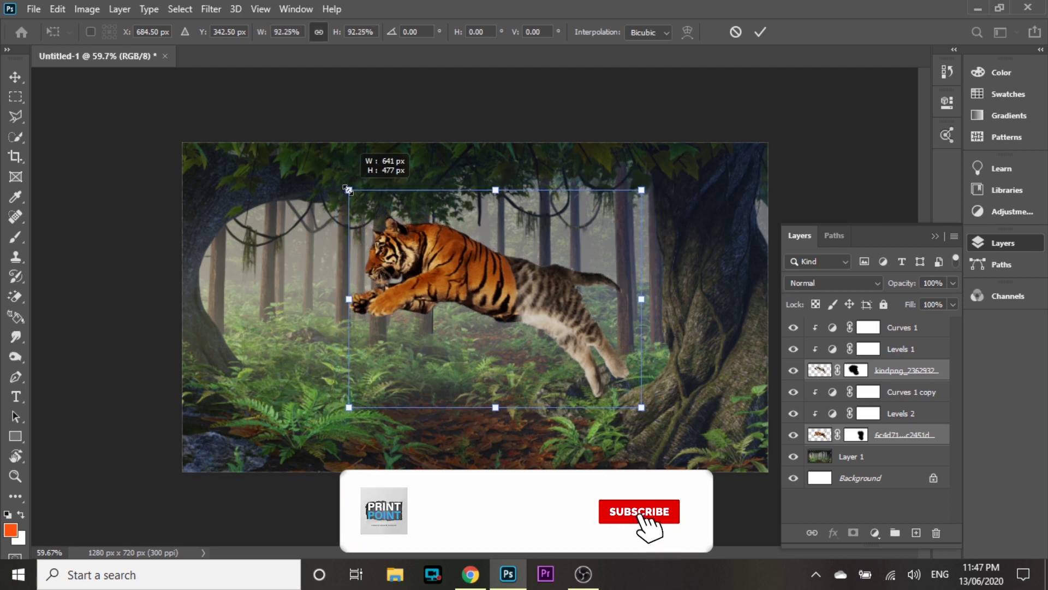
{"action": "left_click_drag", "start_coordinate": [532, 296], "coordinate": [528, 300]}
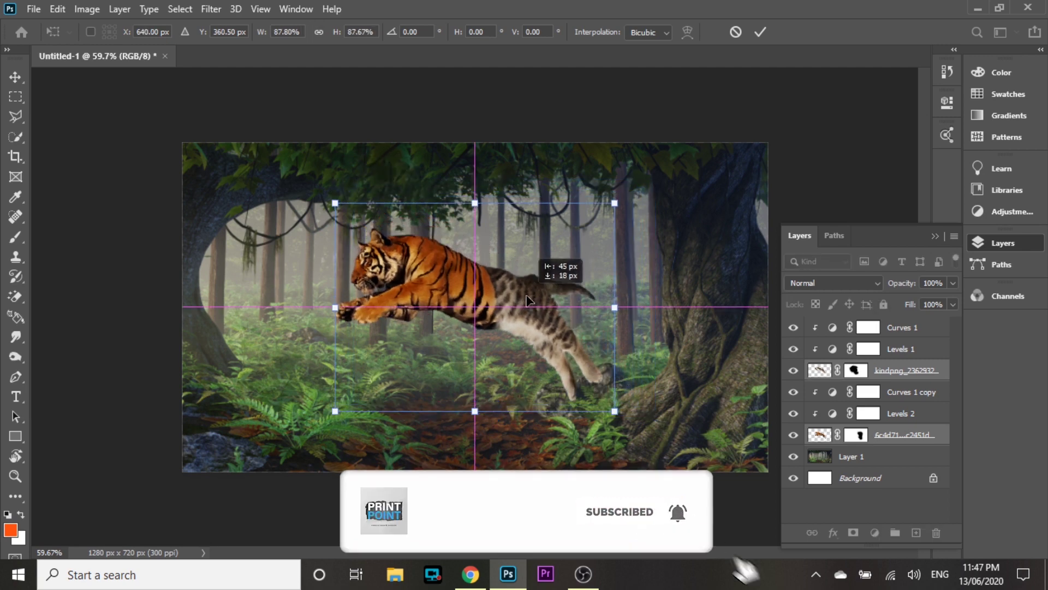
{"action": "key", "text": "Return"}
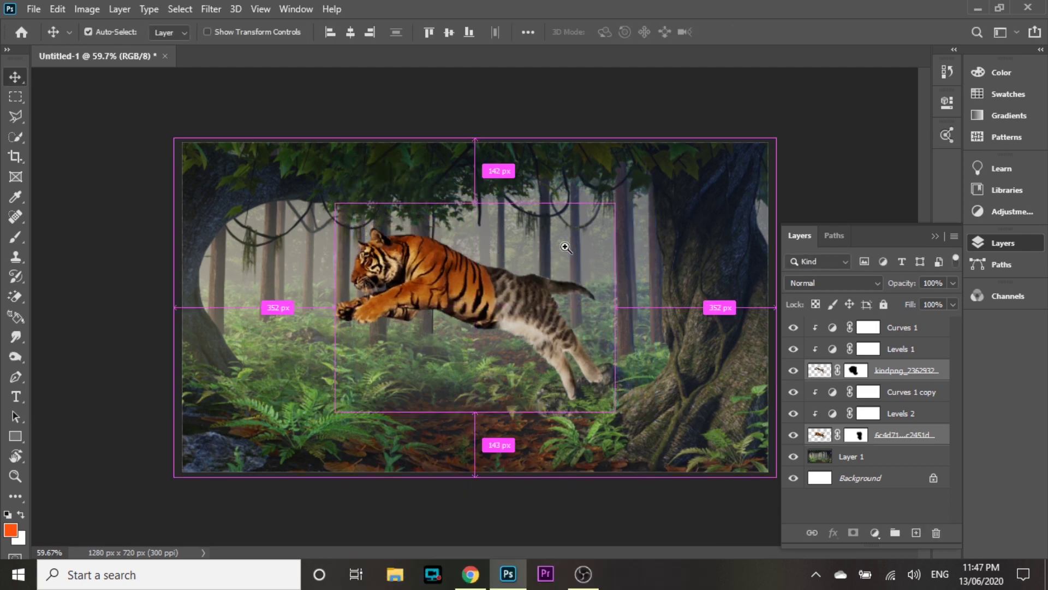
Add a Hue/Saturation adjustment layer at the top of the stack.
{"action": "key", "text": "ctrl+plus"}
{"action": "left_click", "coordinate": [901, 327]}
{"action": "left_click", "coordinate": [875, 532]}
{"action": "left_click", "coordinate": [926, 388]}
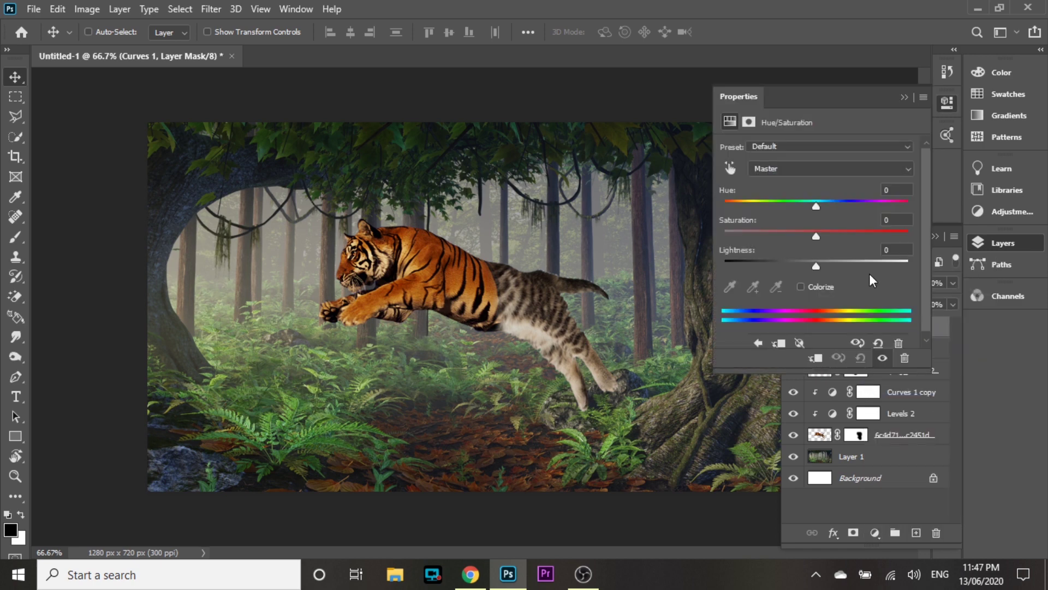
Tune Hue/Saturation 1 to Hue -2, Saturation -12, Lightness -7, then select forest Layer 1.
{"action": "mouse_move", "coordinate": [815, 205]}
{"action": "left_mouse_down"}
{"action": "mouse_move", "coordinate": [830, 233]}
{"action": "mouse_move", "coordinate": [791, 232]}
{"action": "left_mouse_up"}
{"action": "left_click_drag", "start_coordinate": [478, 305], "coordinate": [568, 276]}
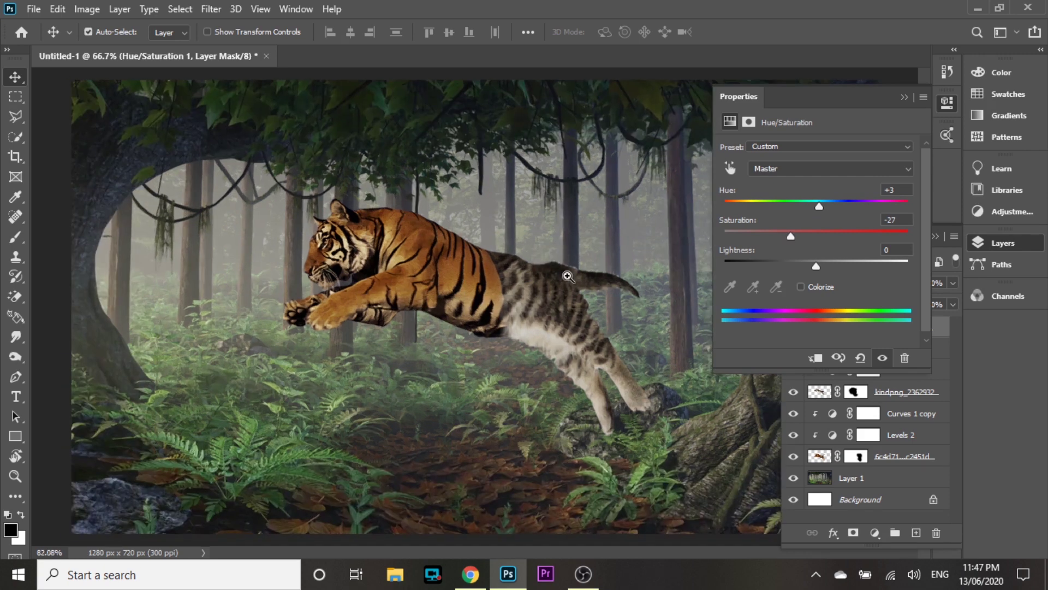
{"action": "left_click_drag", "start_coordinate": [489, 262], "coordinate": [475, 263]}
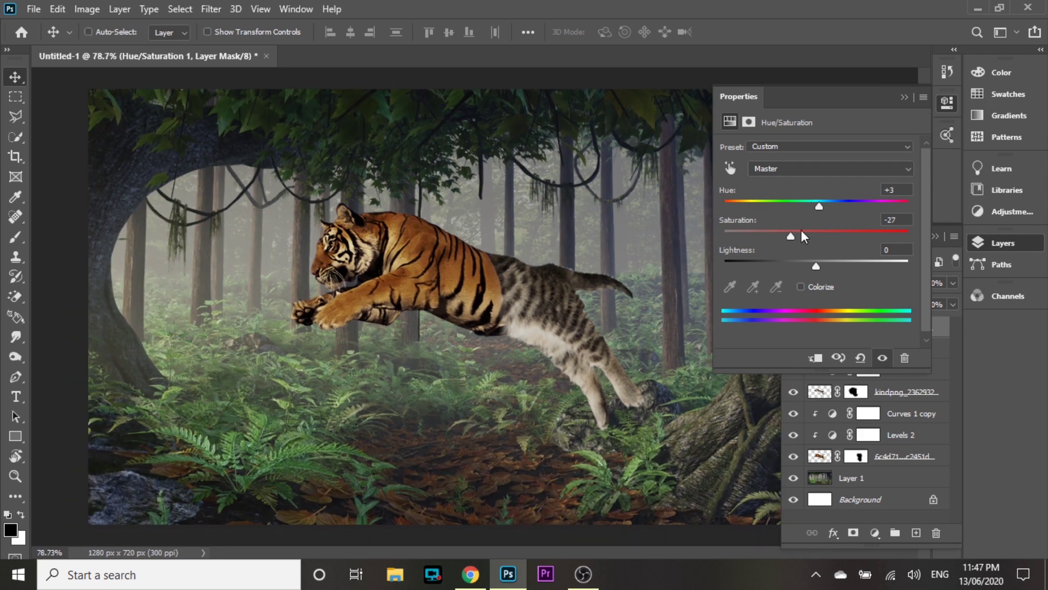
{"action": "left_click_drag", "start_coordinate": [801, 230], "coordinate": [808, 264]}
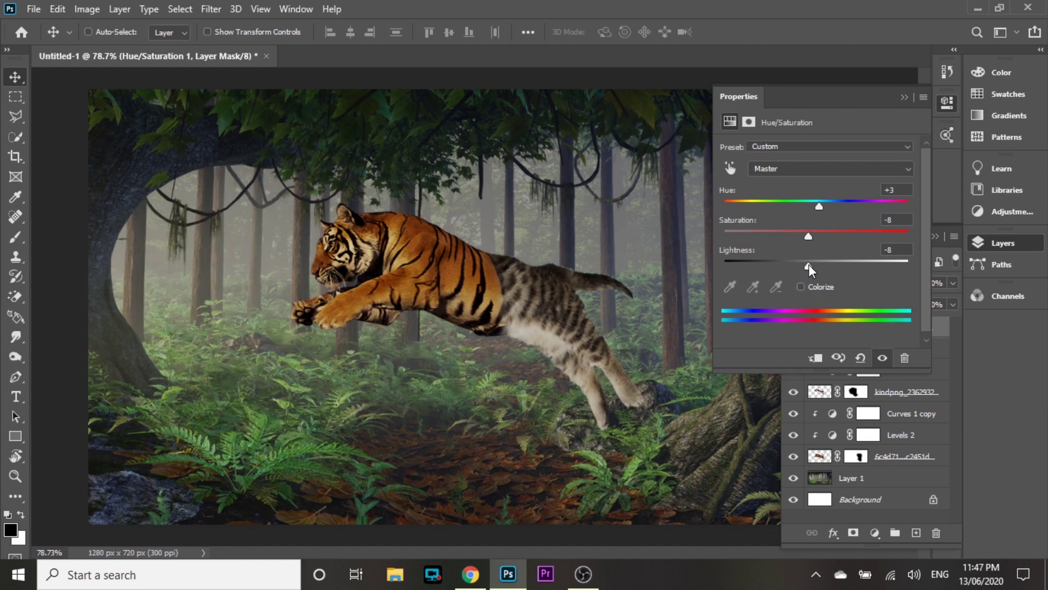
{"action": "mouse_move", "coordinate": [819, 207]}
{"action": "left_mouse_down"}
{"action": "mouse_move", "coordinate": [801, 207]}
{"action": "mouse_move", "coordinate": [812, 207]}
{"action": "mouse_move", "coordinate": [805, 231]}
{"action": "left_mouse_up"}
{"action": "left_click", "coordinate": [885, 480]}
Add Curves 2 above forest Layer 1 with a highlight point, lifted midtones and raised shadows.
{"action": "left_click", "coordinate": [874, 533]}
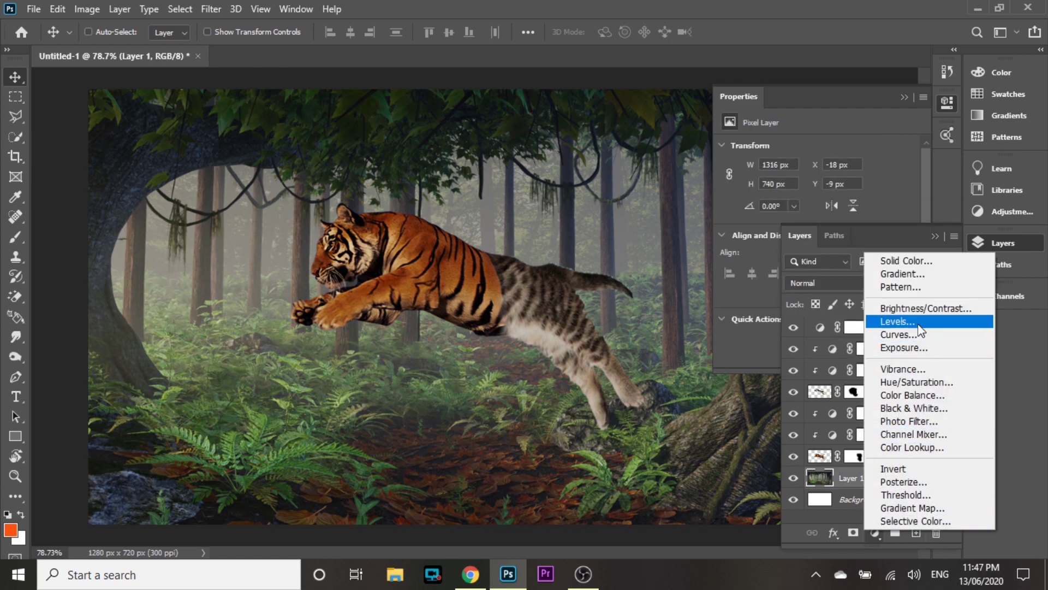
{"action": "left_click", "coordinate": [906, 335]}
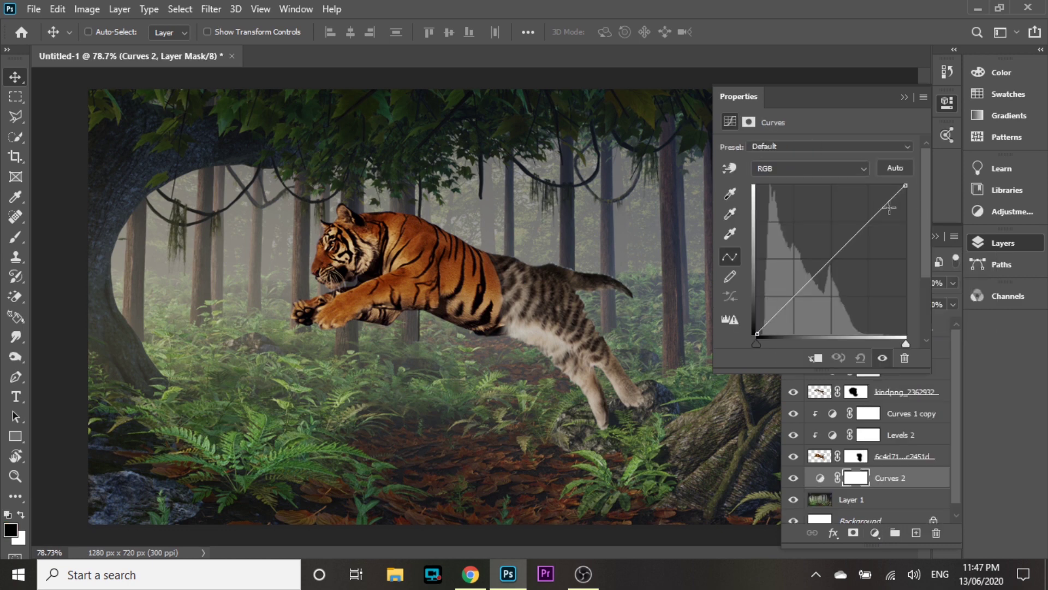
{"action": "left_click_drag", "start_coordinate": [869, 214], "coordinate": [877, 217]}
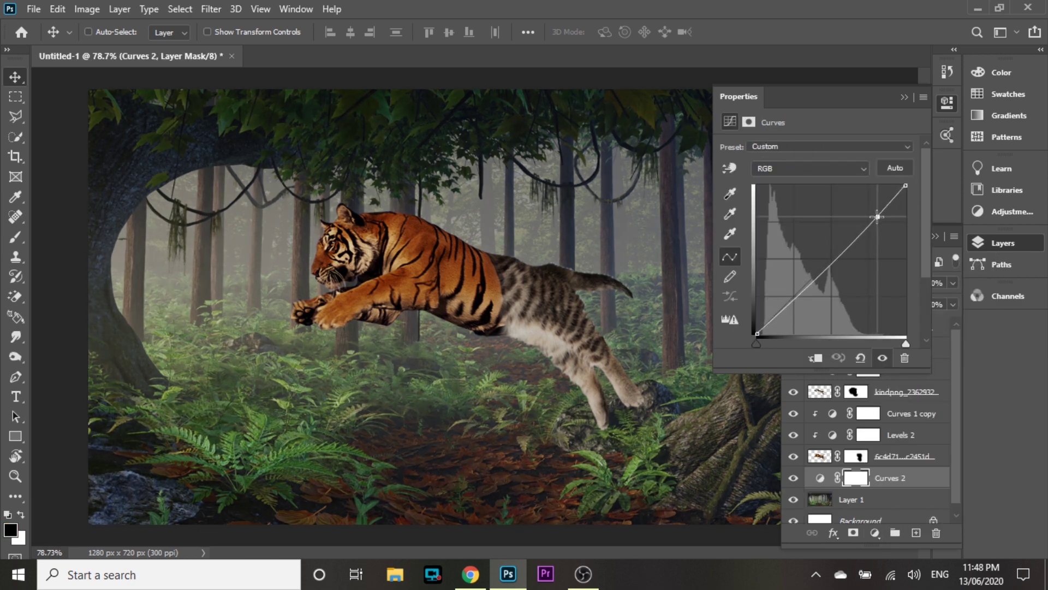
{"action": "left_click_drag", "start_coordinate": [828, 272], "coordinate": [800, 303]}
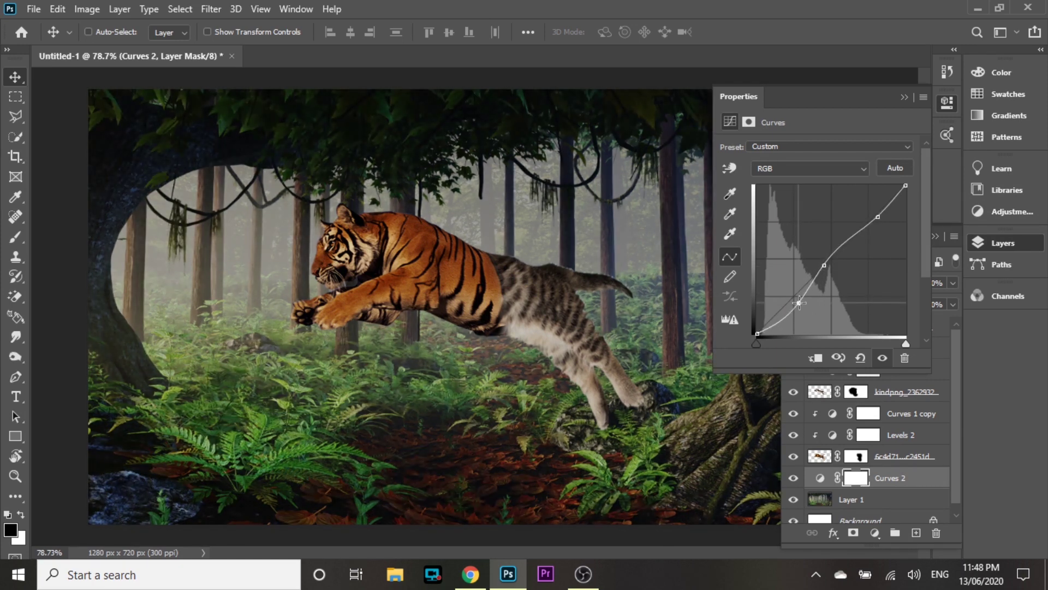
{"action": "left_click_drag", "start_coordinate": [798, 302], "coordinate": [796, 299]}
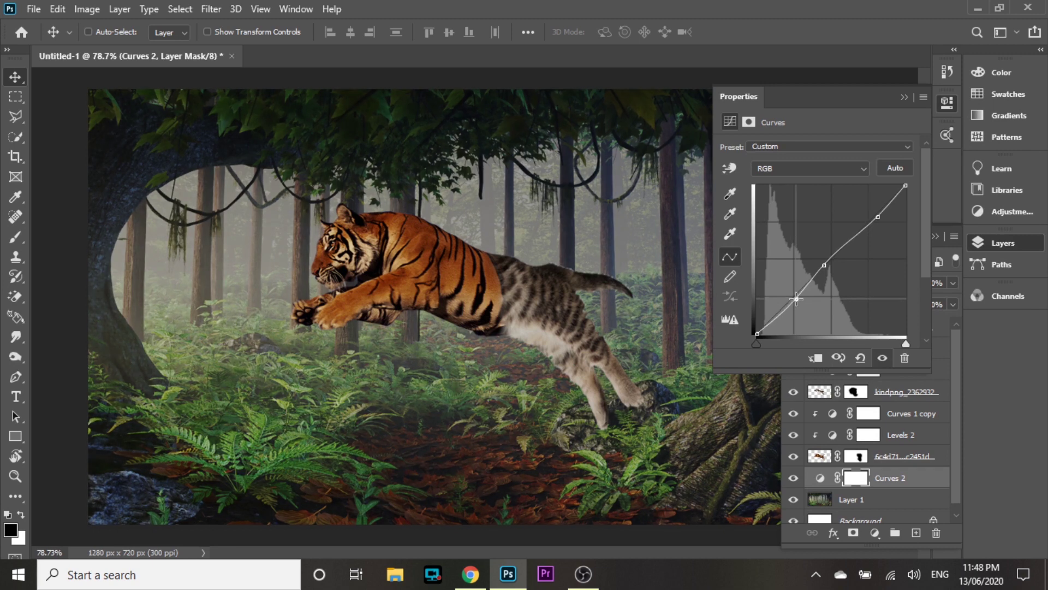
{"action": "scroll", "coordinate": [491, 328], "scroll_direction": "down", "scroll_amount": 2}
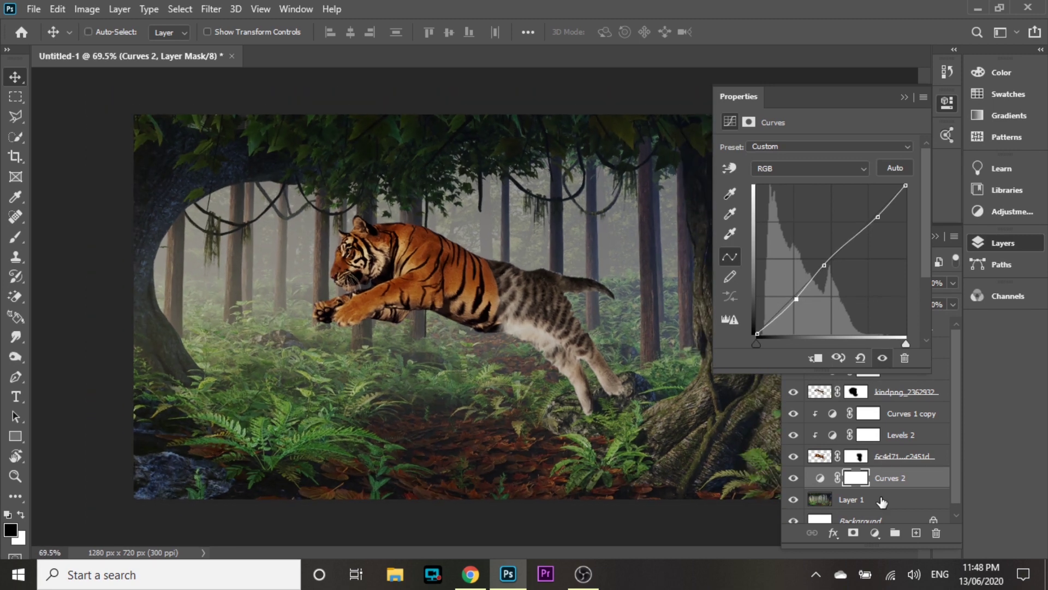
{"action": "left_click", "coordinate": [881, 501]}
{"action": "left_click", "coordinate": [211, 9]}
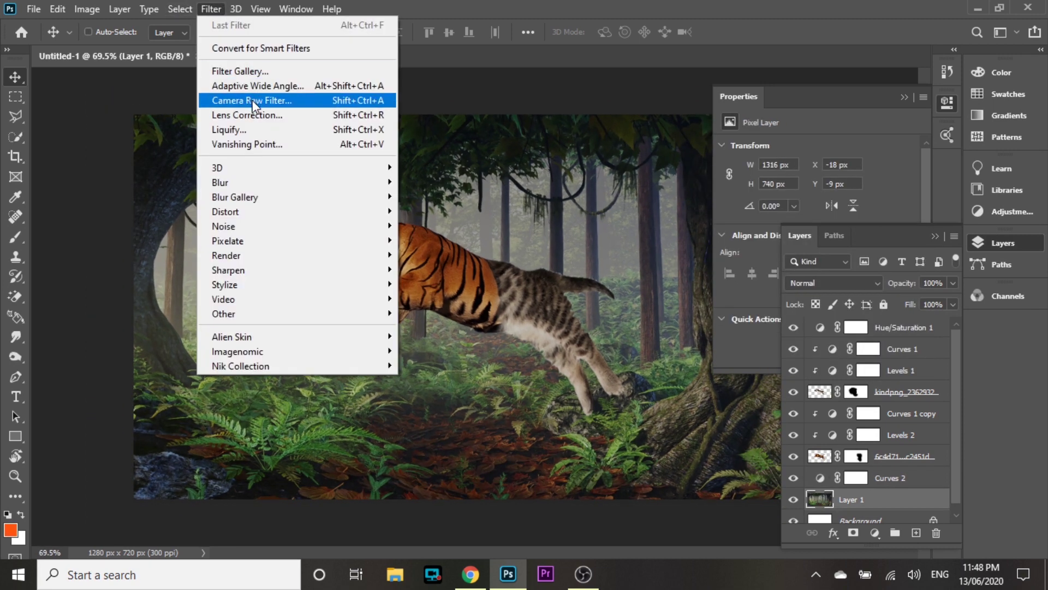
Apply Camera Raw to the forest with Temperature +5, Greens luminance -8, and Greens saturation +37.
{"action": "left_click", "coordinate": [253, 102]}
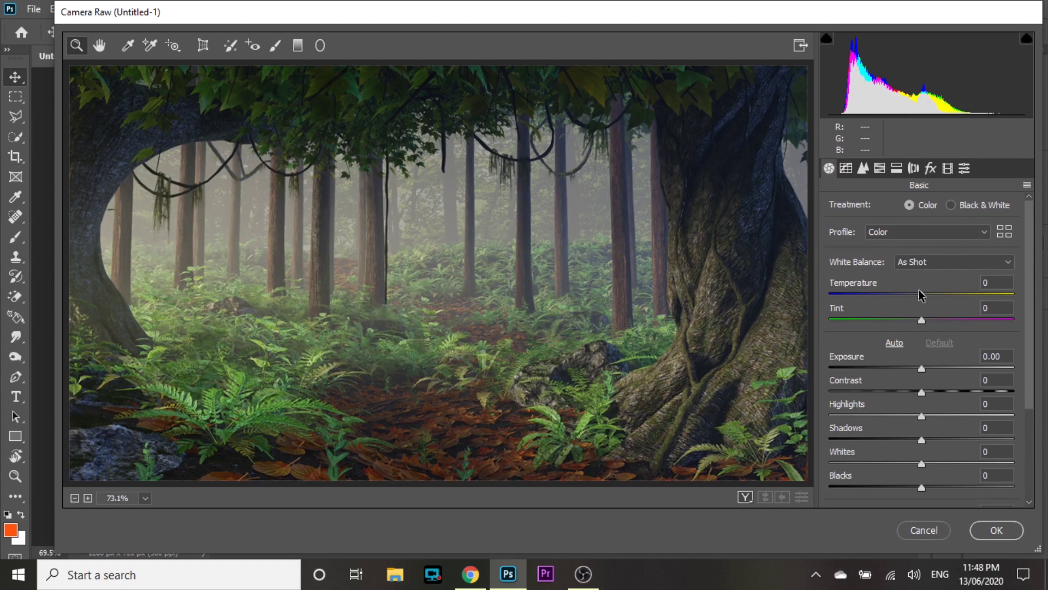
{"action": "left_click_drag", "start_coordinate": [920, 292], "coordinate": [926, 295]}
{"action": "left_click", "coordinate": [880, 168]}
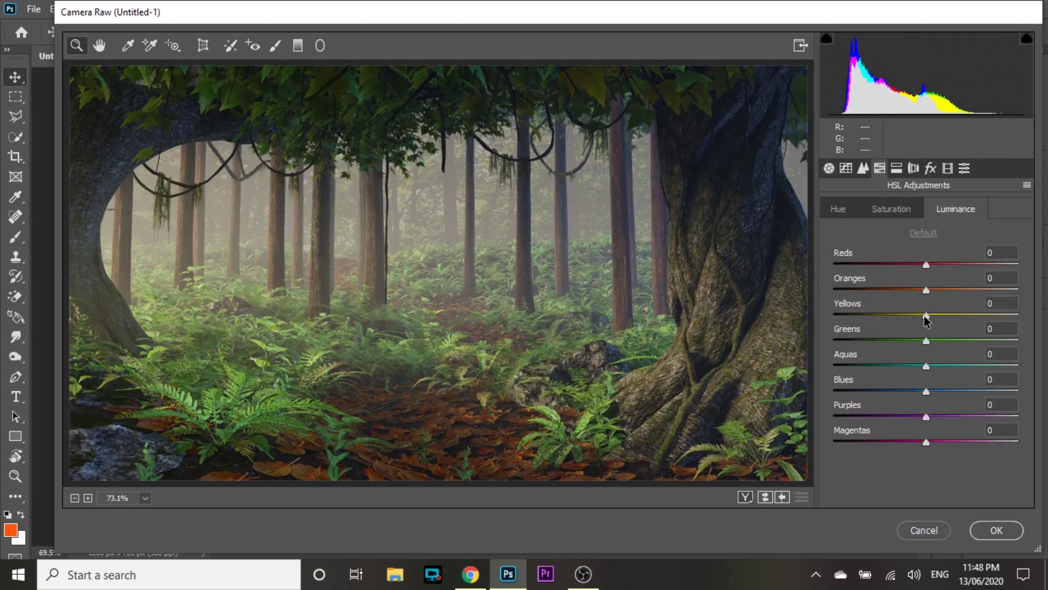
{"action": "left_click_drag", "start_coordinate": [927, 342], "coordinate": [928, 345]}
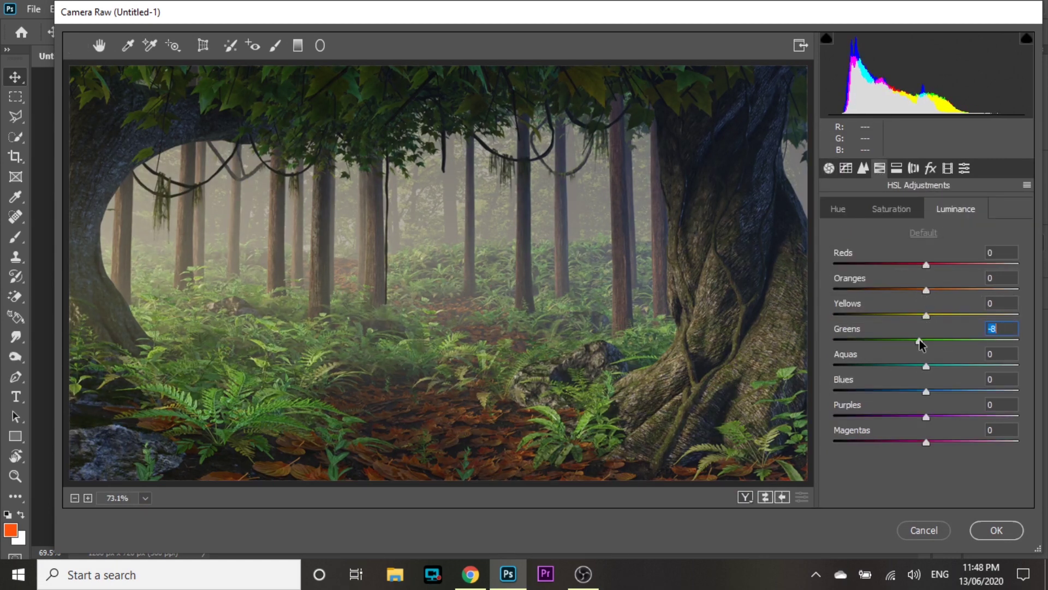
{"action": "left_click", "coordinate": [891, 209]}
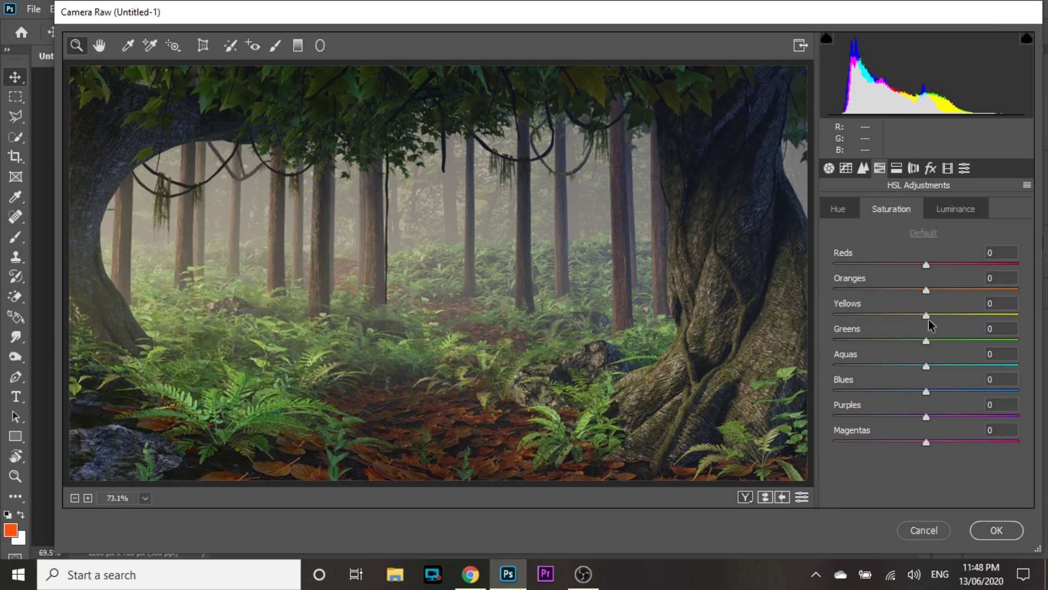
{"action": "left_click_drag", "start_coordinate": [939, 342], "coordinate": [956, 342]}
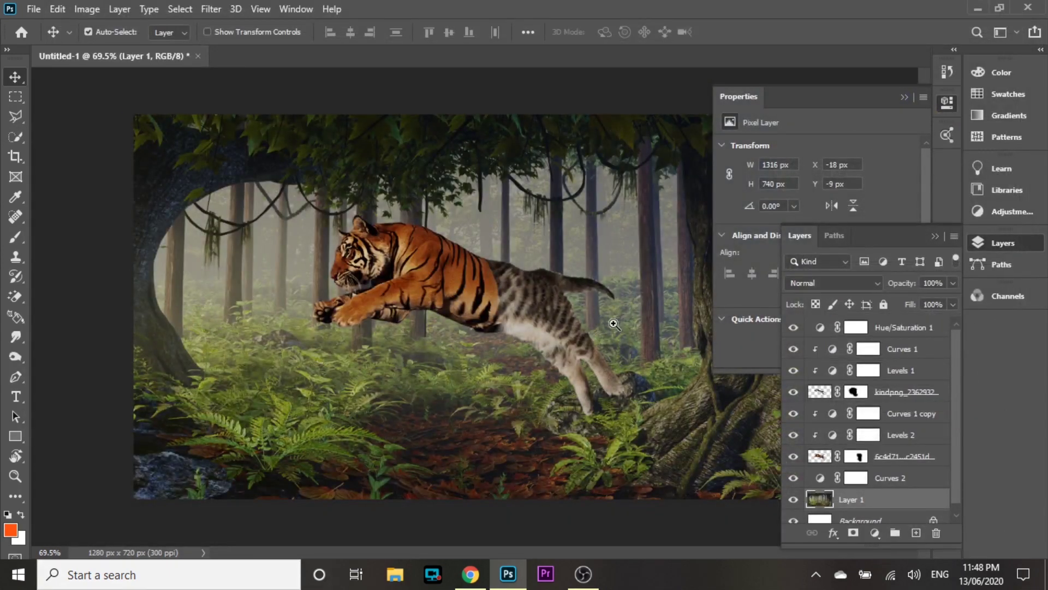
Move the forest copy to the top, set it to Soft Light at 24% fill.
{"action": "scroll", "coordinate": [478, 306], "scroll_direction": "up", "scroll_amount": 2}
{"action": "mouse_move", "coordinate": [852, 499]}
{"action": "left_mouse_down"}
{"action": "mouse_move", "coordinate": [902, 326]}
{"action": "mouse_move", "coordinate": [817, 334]}
{"action": "left_mouse_up"}
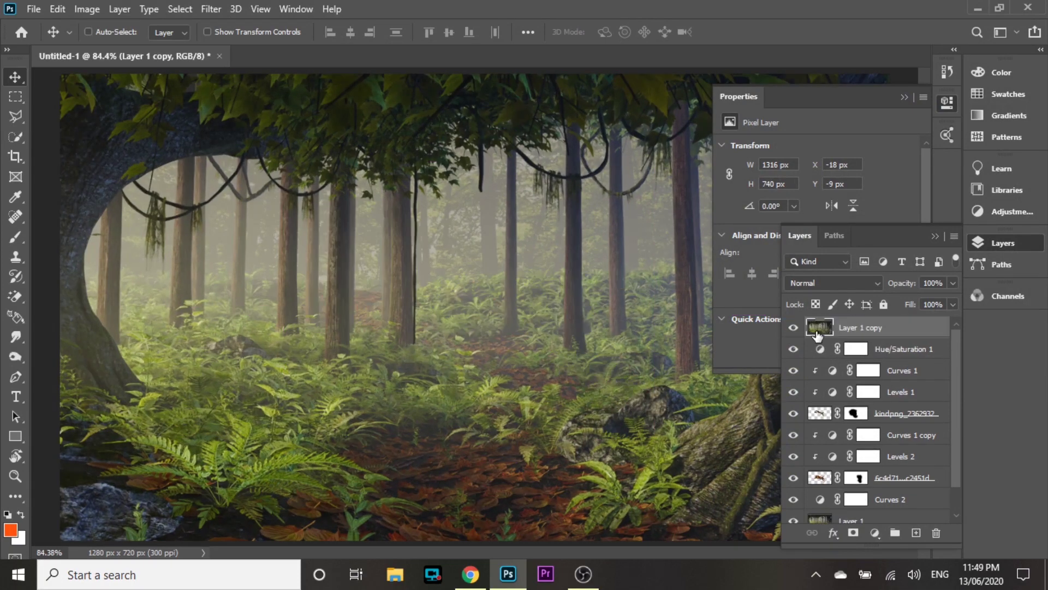
{"action": "left_click", "coordinate": [857, 283]}
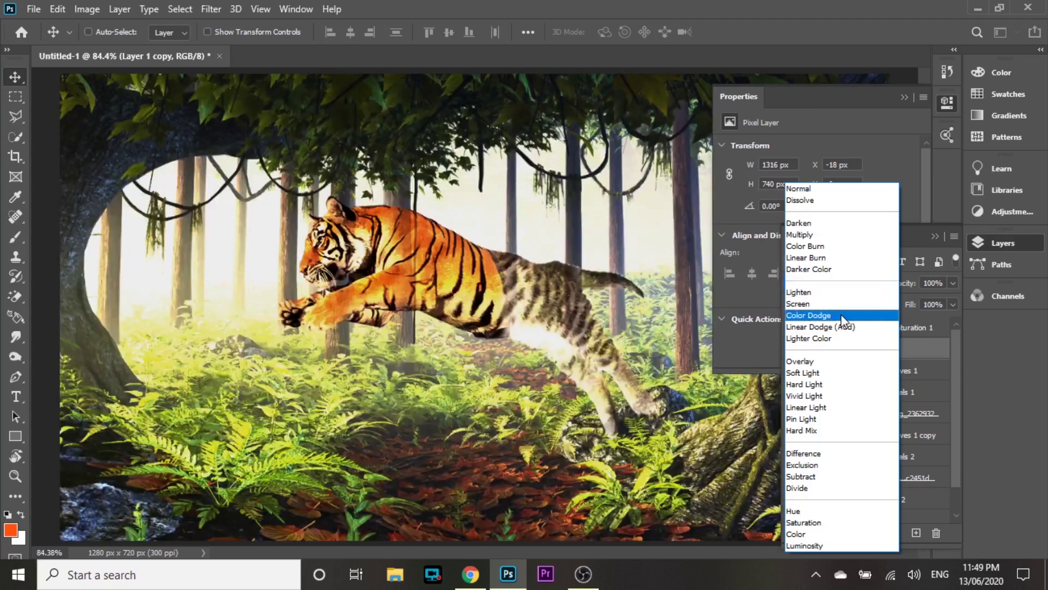
{"action": "left_click", "coordinate": [813, 373]}
{"action": "left_click_drag", "start_coordinate": [911, 304], "coordinate": [852, 308]}
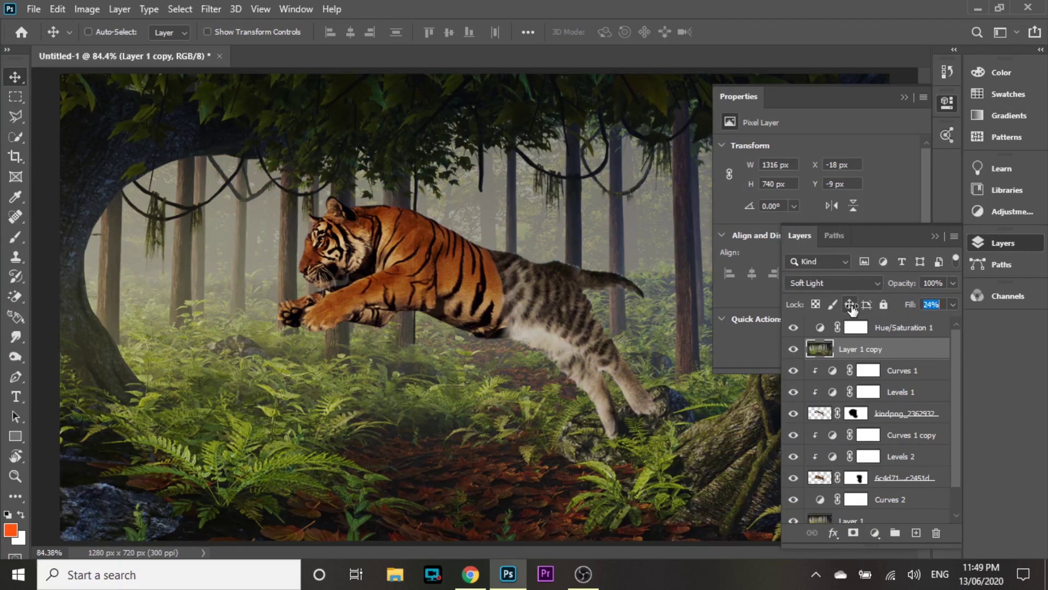
Turn Hue/Saturation back on and add a Vibrance adjustment layer.
{"action": "scroll", "coordinate": [433, 293], "scroll_direction": "down", "scroll_amount": 1}
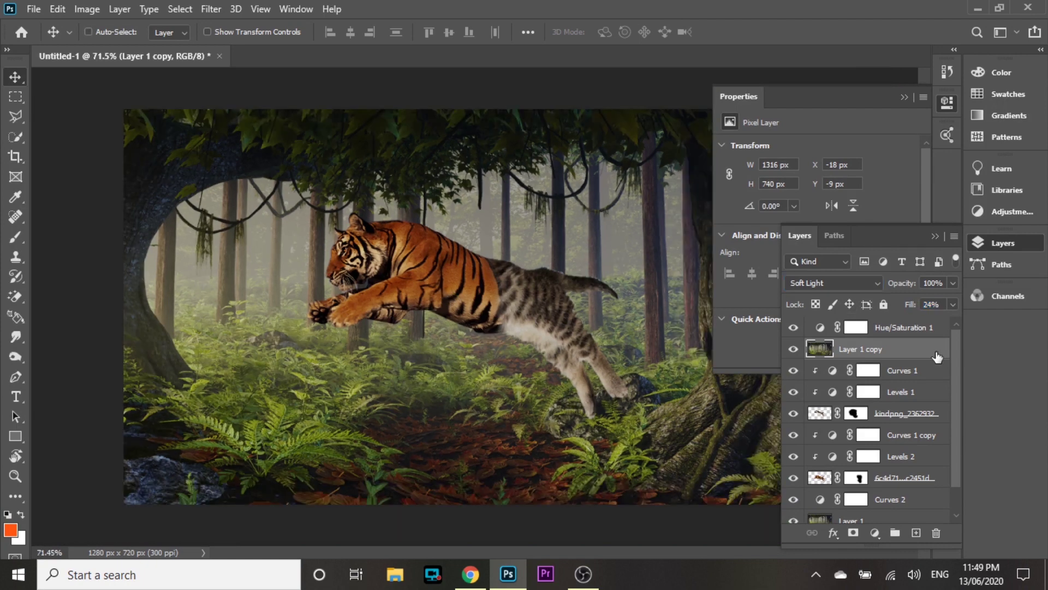
{"action": "left_click", "coordinate": [794, 327]}
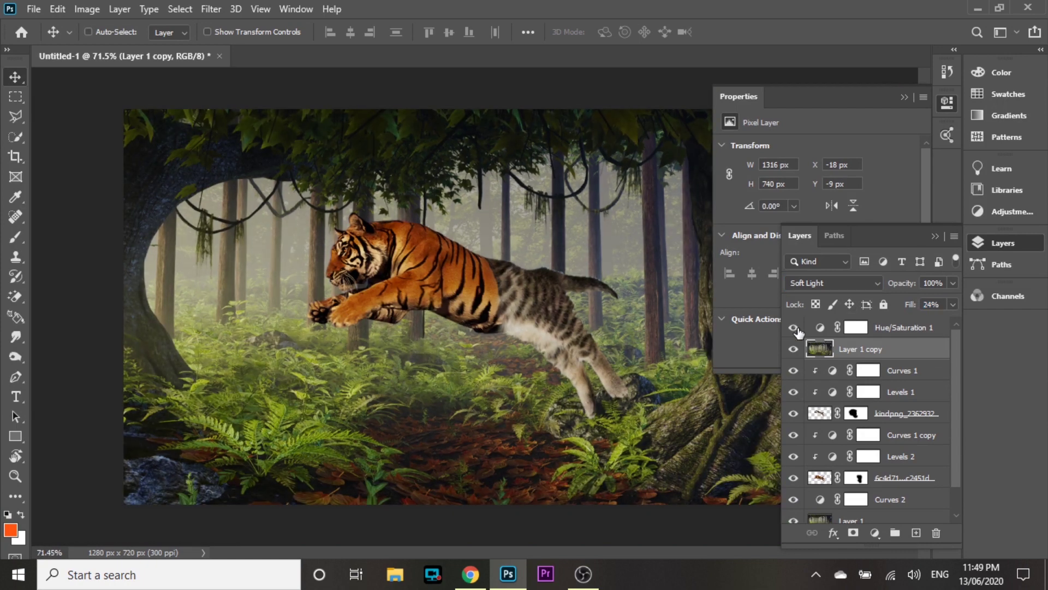
{"action": "left_click", "coordinate": [912, 101]}
{"action": "scroll", "coordinate": [382, 236], "scroll_direction": "down", "scroll_amount": 1}
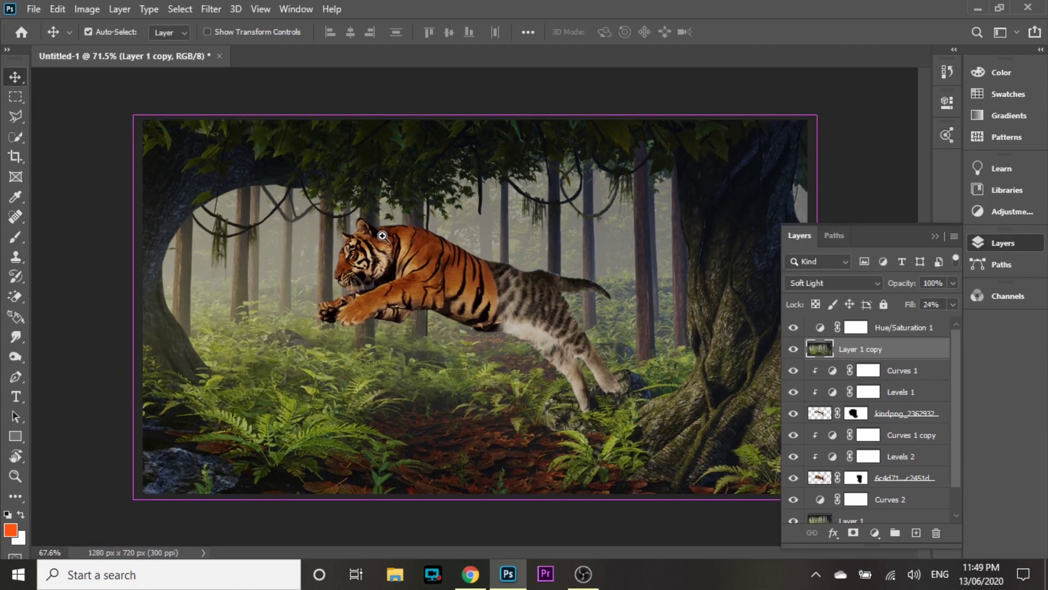
{"action": "left_click", "coordinate": [874, 533]}
{"action": "left_click", "coordinate": [938, 371]}
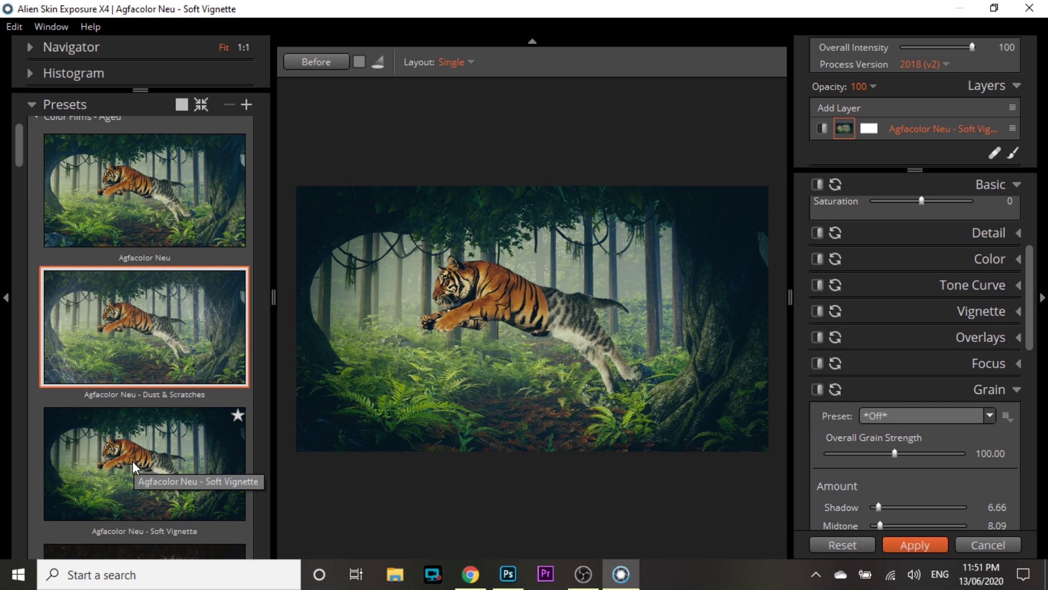
Apply the Color Films - Aged preset Agfacolor Neu - Soft Vignette to the composite.
{"action": "left_click", "coordinate": [132, 460]}
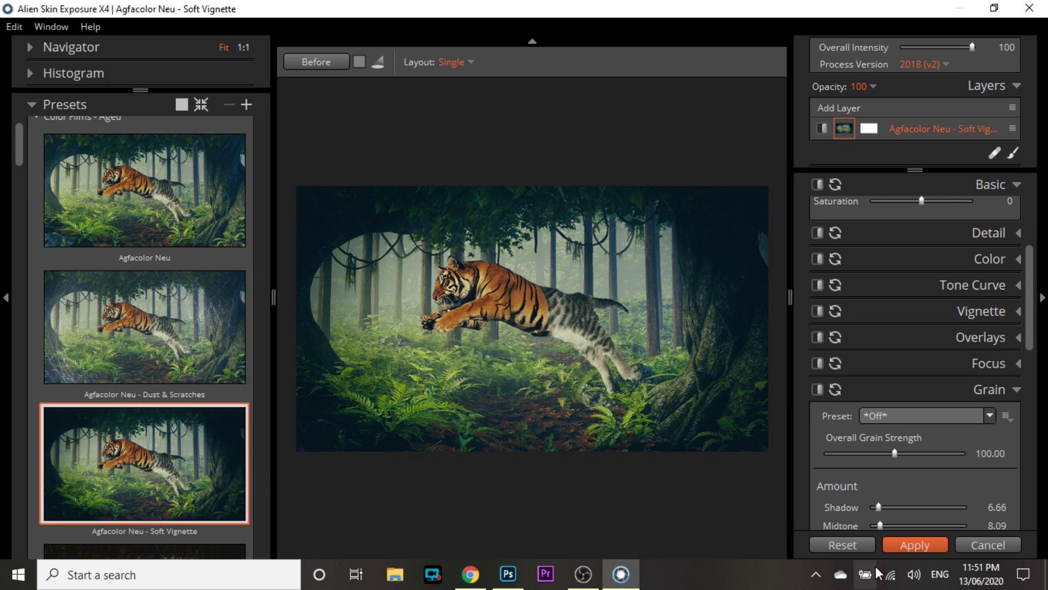